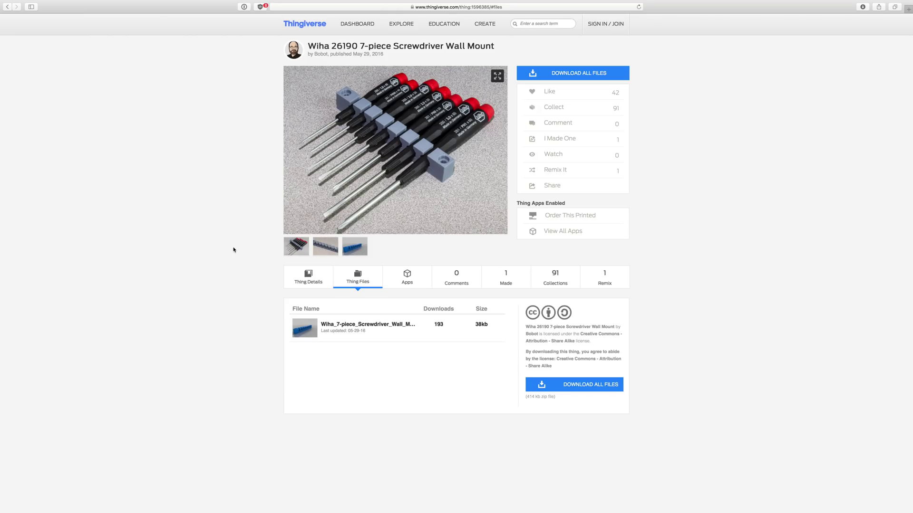
Step: Browse the Wiha wall mount's details and preview images, then view its downloadable Thing Files
left_click(315, 278)
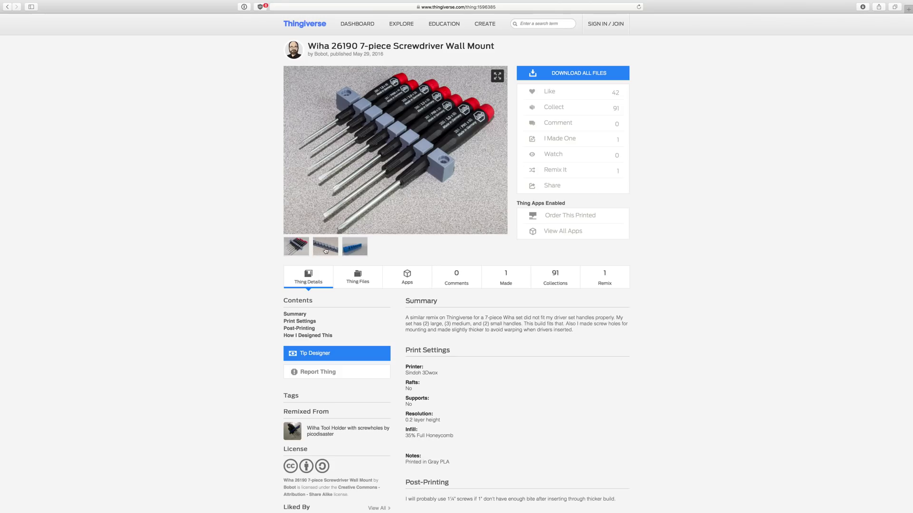
left_click(325, 250)
left_click(355, 247)
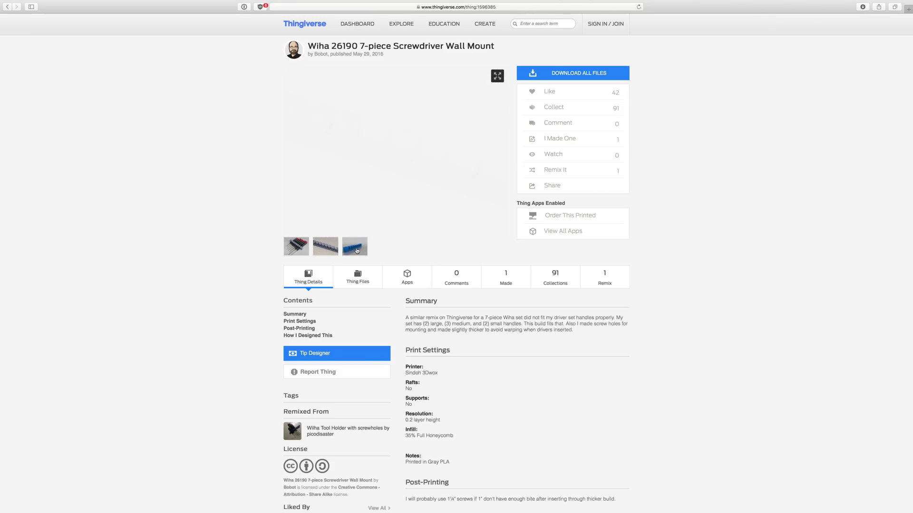
left_click(303, 250)
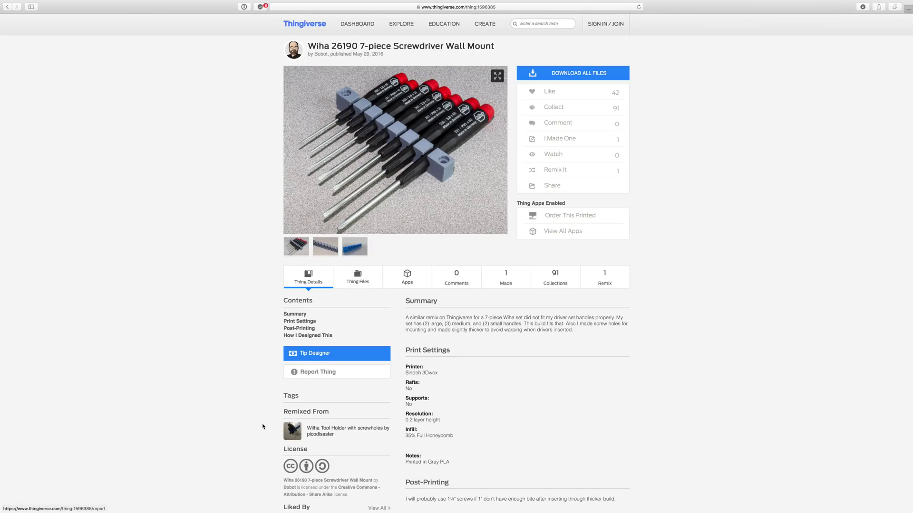
scroll(286, 430, "down", 2)
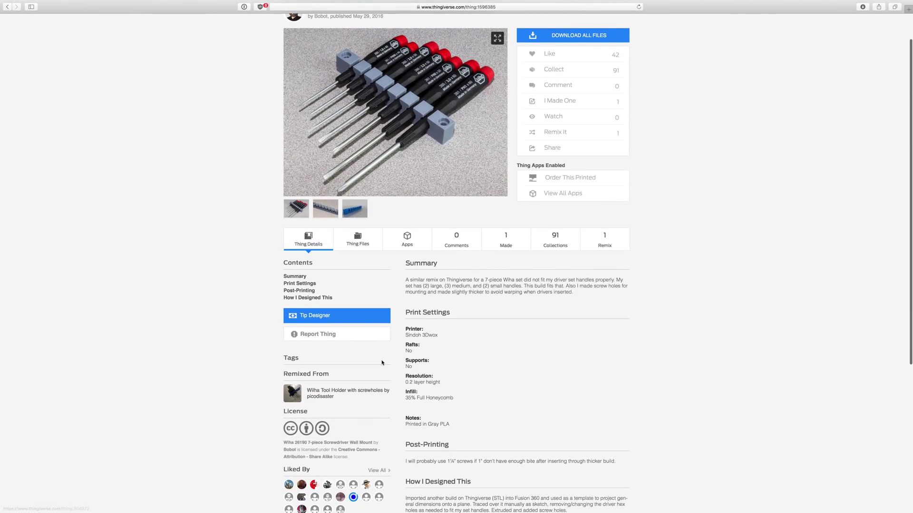
scroll(374, 274, "up", 2)
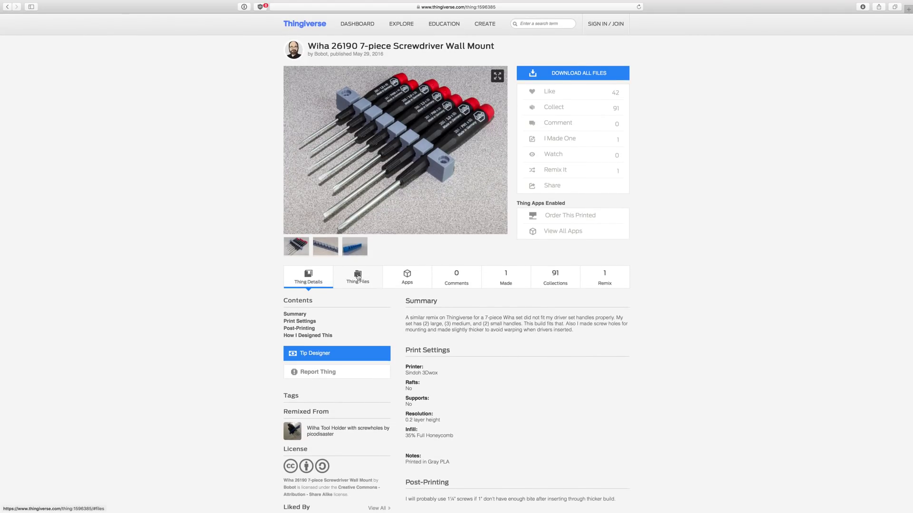
left_click(364, 281)
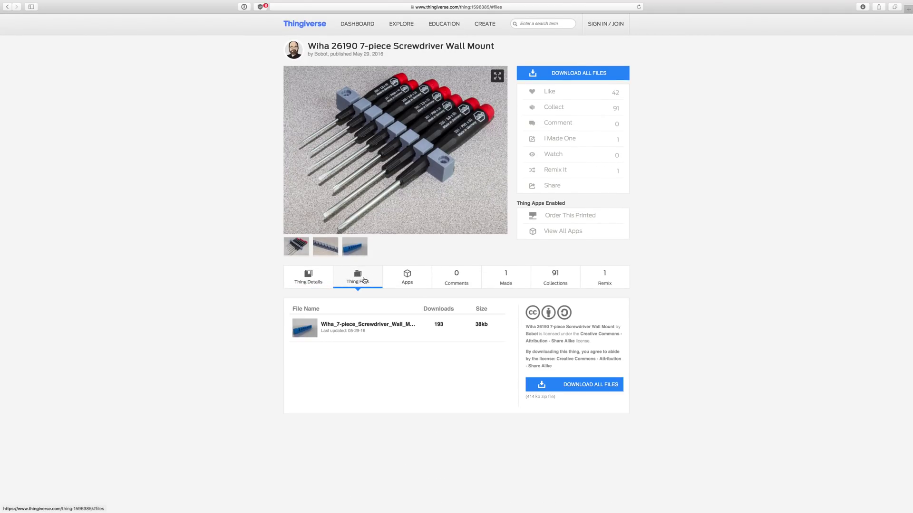
scroll(344, 359, "down", 1)
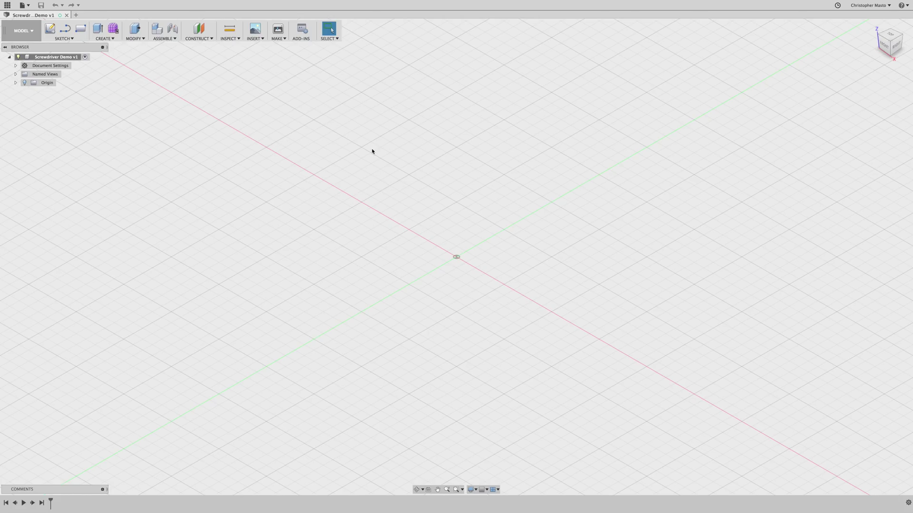
Step: Insert the Wiha wall-mount STL file into the design as a mesh
left_click(261, 39)
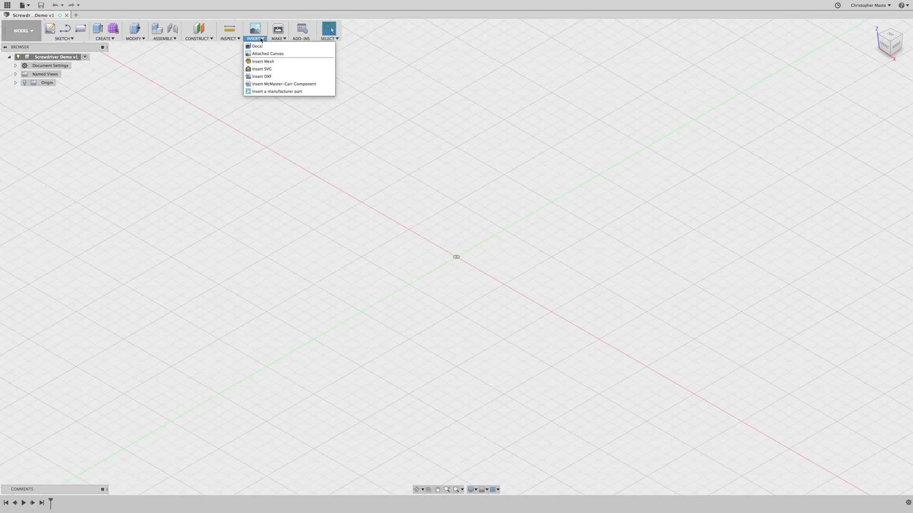
left_click(268, 63)
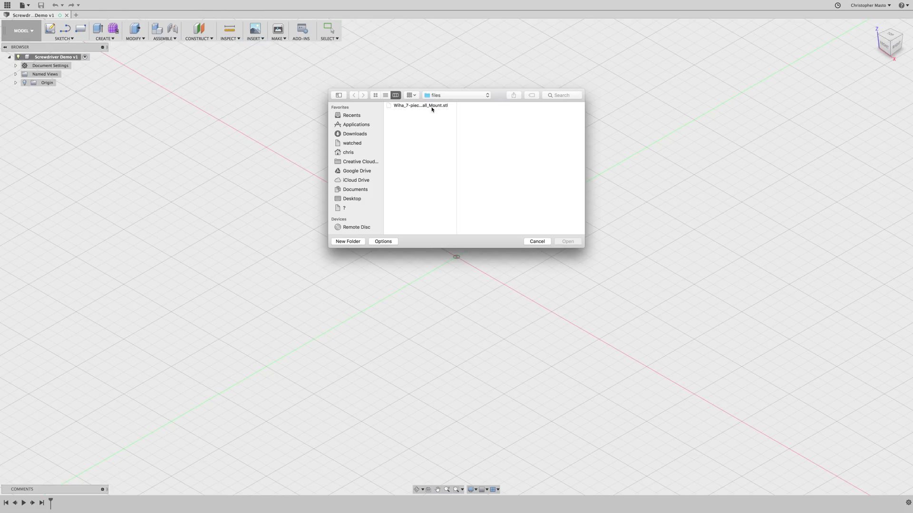
left_click(431, 107)
double_click(431, 107)
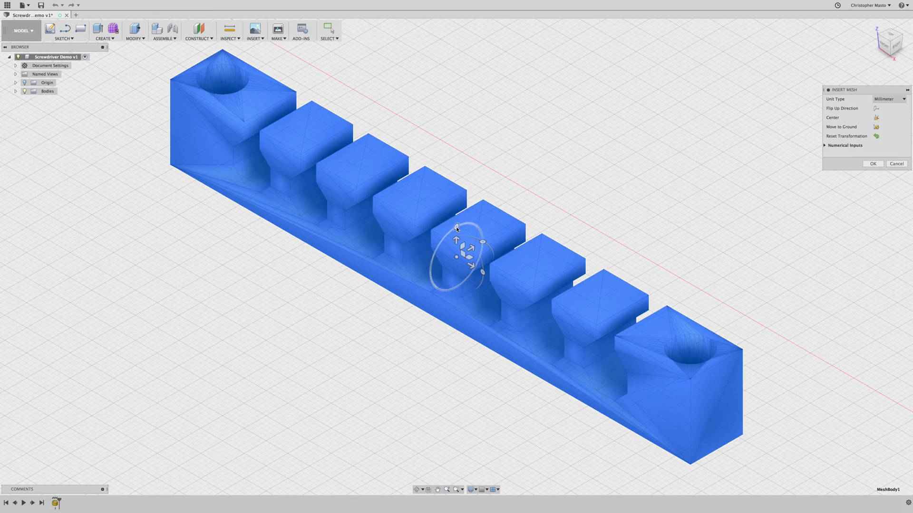
Step: Rotate the wall-mount mesh 90 degrees, centre it on the origin, and move it to ground
left_click_drag(456, 229, 428, 275)
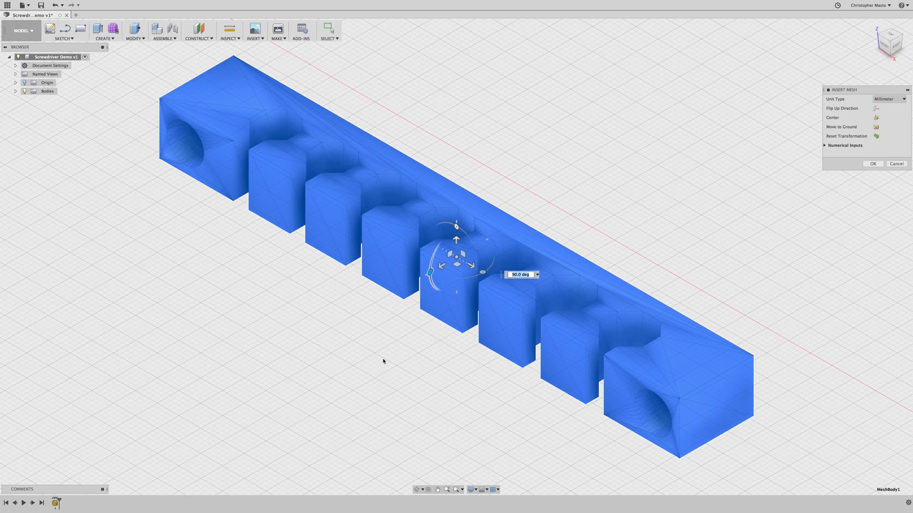
scroll(383, 361, "up", 5, "shift")
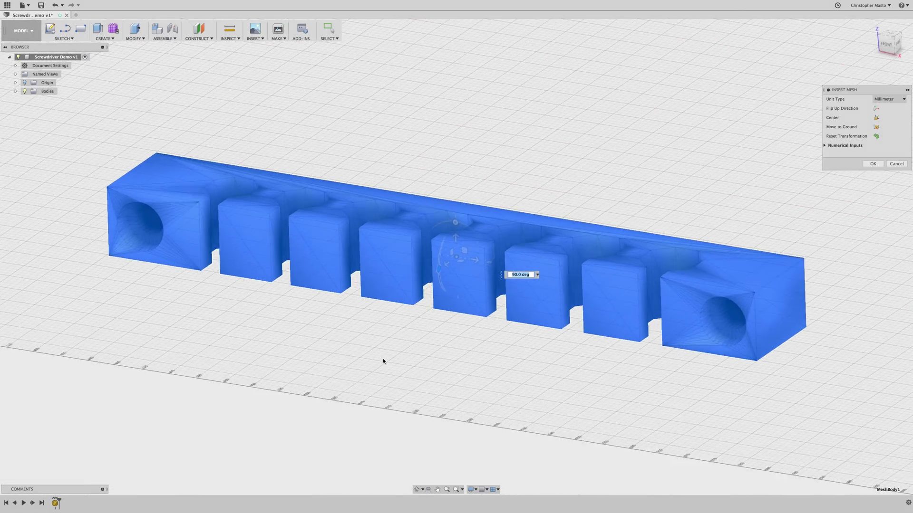
scroll(383, 362, "up", 5, "shift")
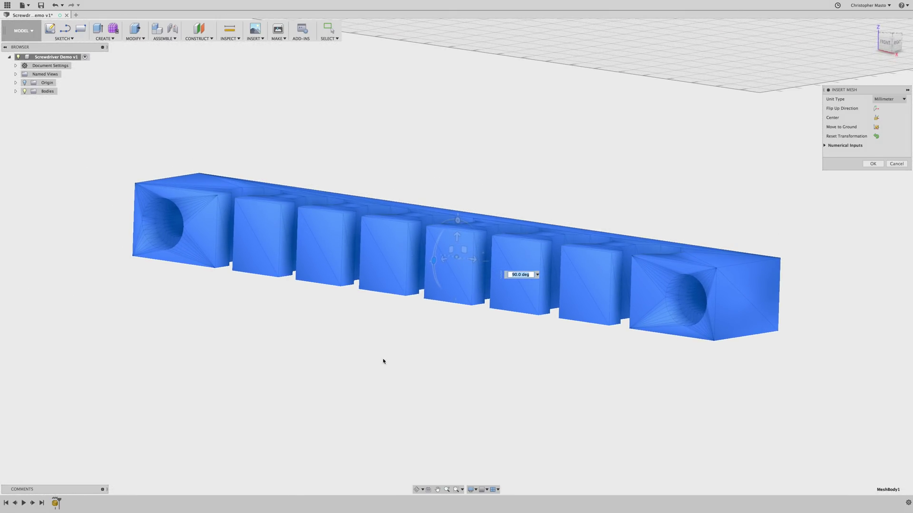
scroll(383, 361, "down", 5, "shift")
scroll(383, 361, "up", 5, "shift")
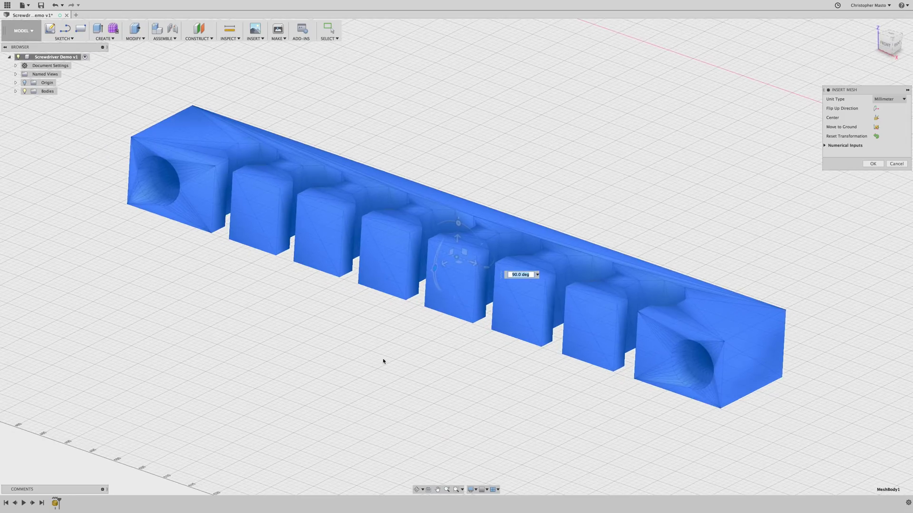
scroll(383, 361, "down", 5, "shift")
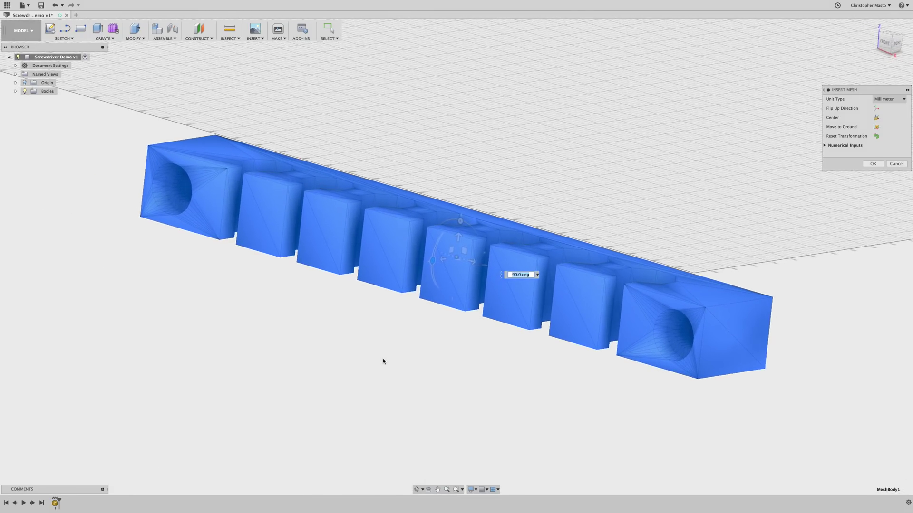
scroll(383, 361, "up", 5, "shift")
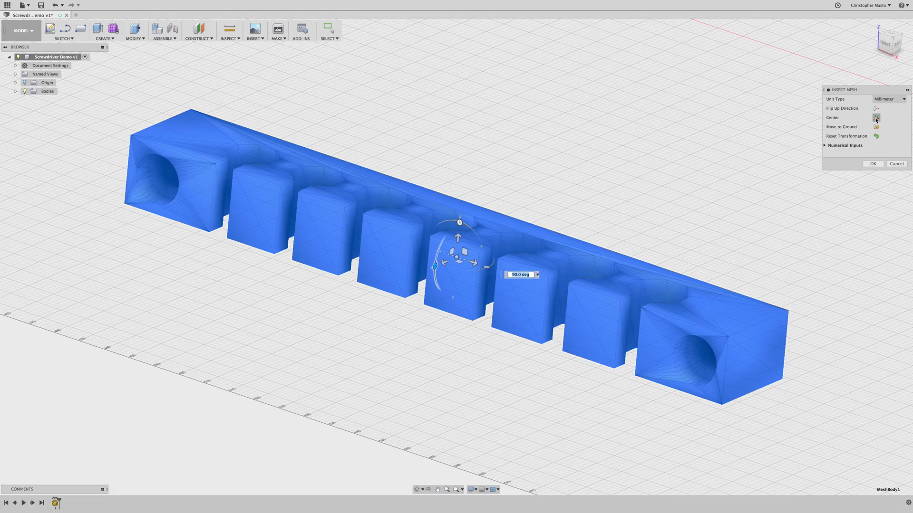
left_click(876, 118)
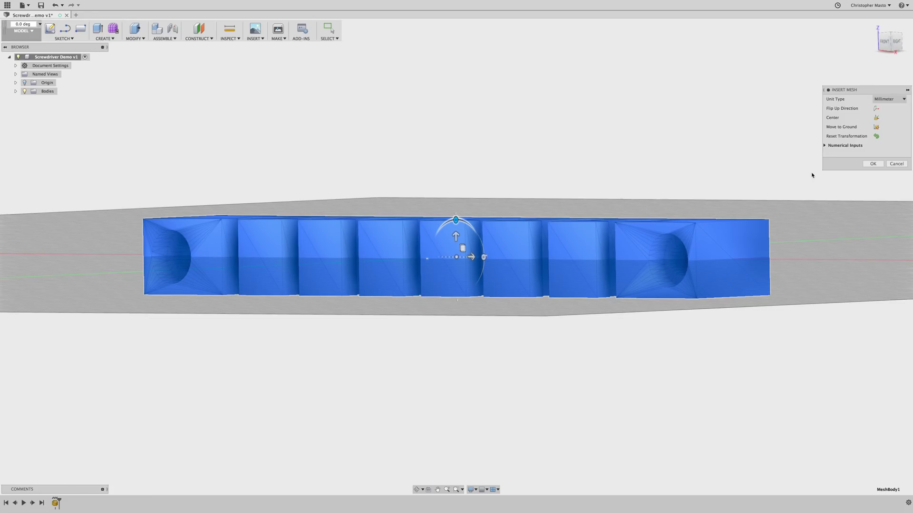
left_click(875, 127)
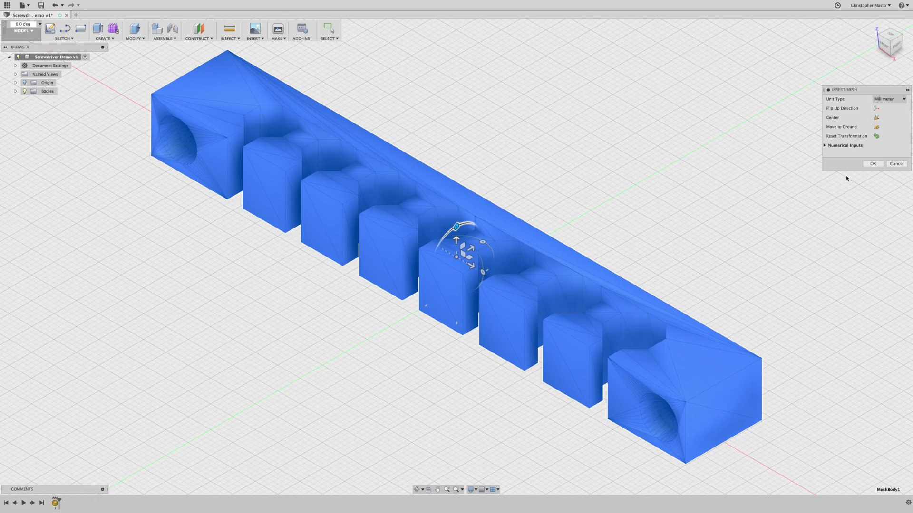
Step: Confirm the mesh insertion with OK and check the available workspaces
left_click(873, 163)
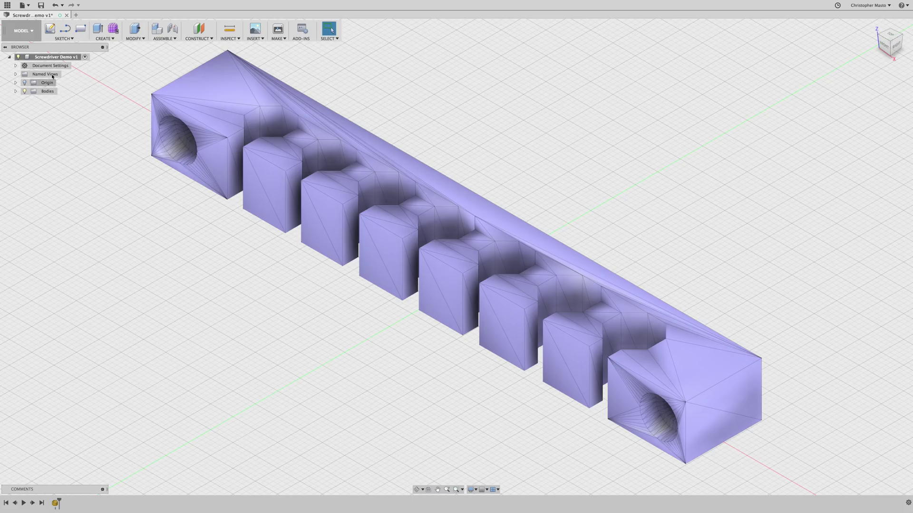
left_click(32, 31)
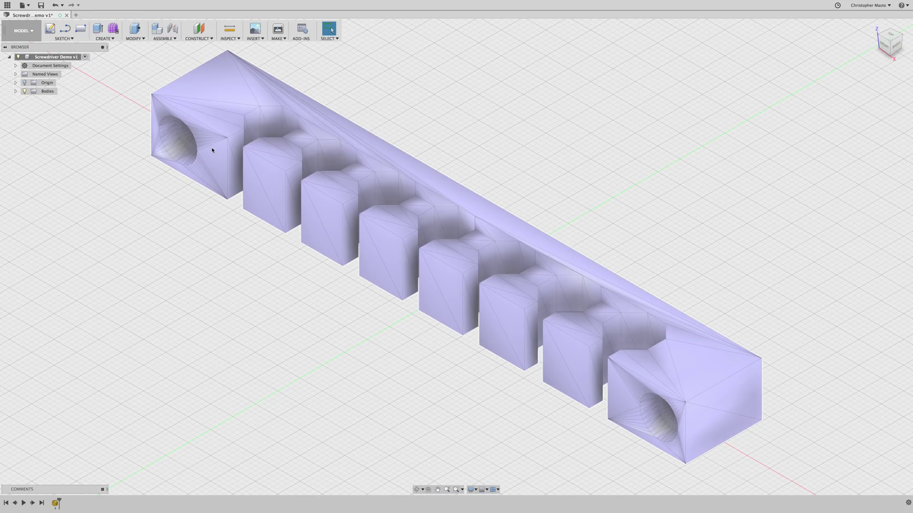
Step: Select the mesh body, review its context actions, and open the timeline history settings
left_click(261, 176)
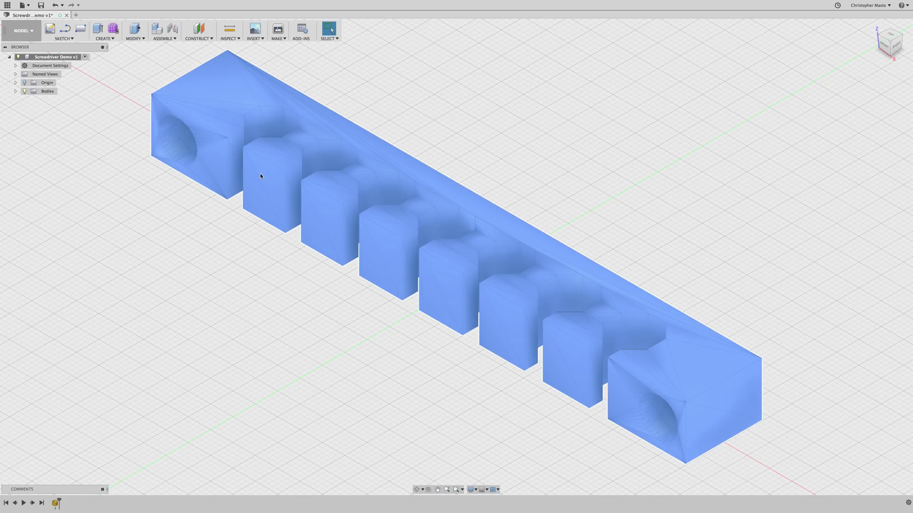
right_click(260, 176)
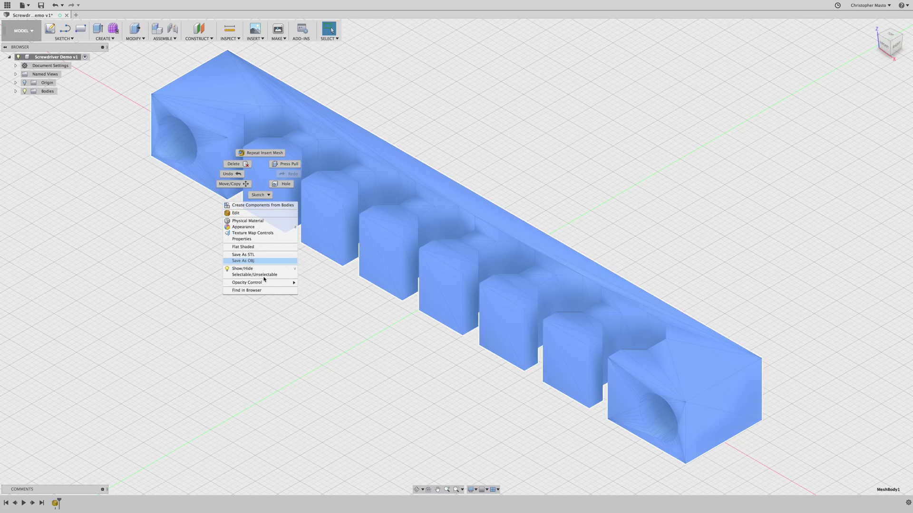
left_click(319, 302)
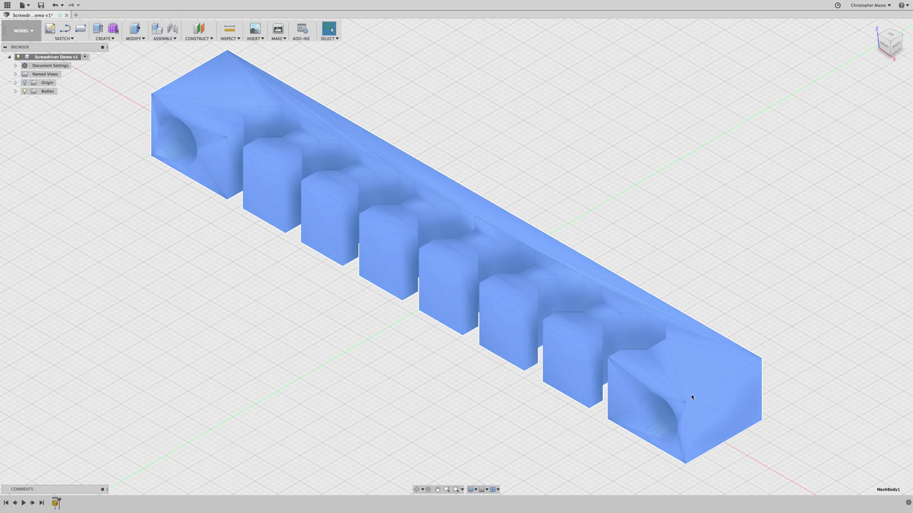
left_click(692, 396)
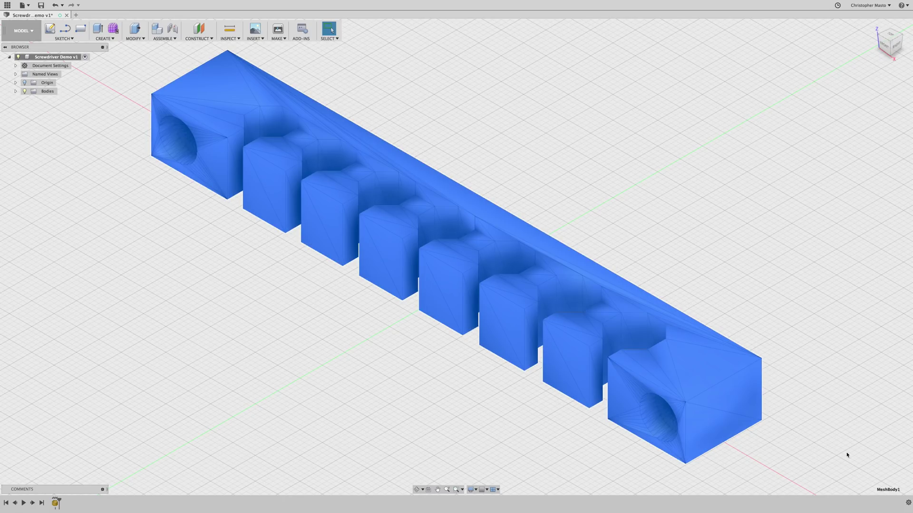
left_click(909, 503)
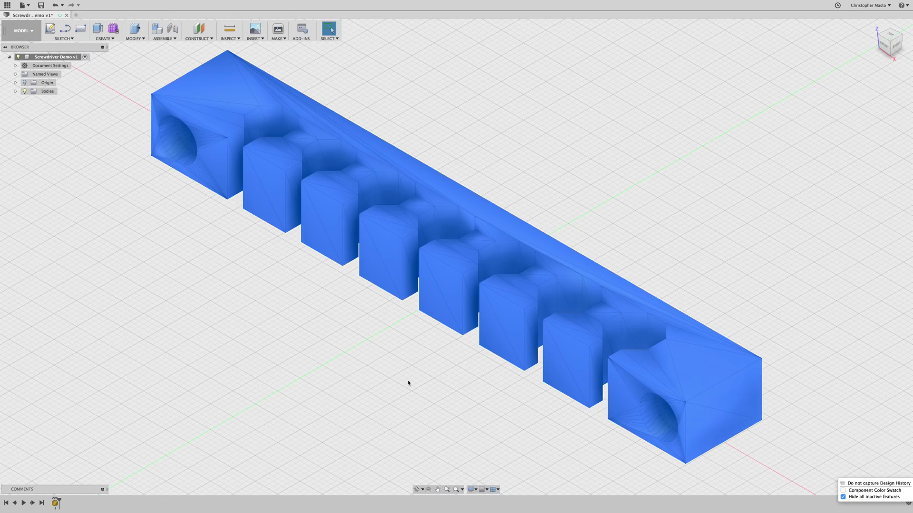
left_click(374, 371)
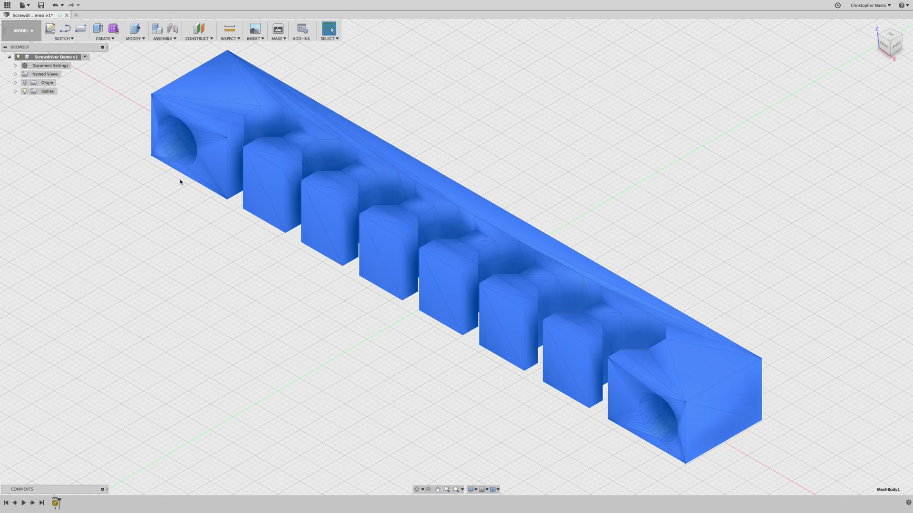
left_click(114, 40)
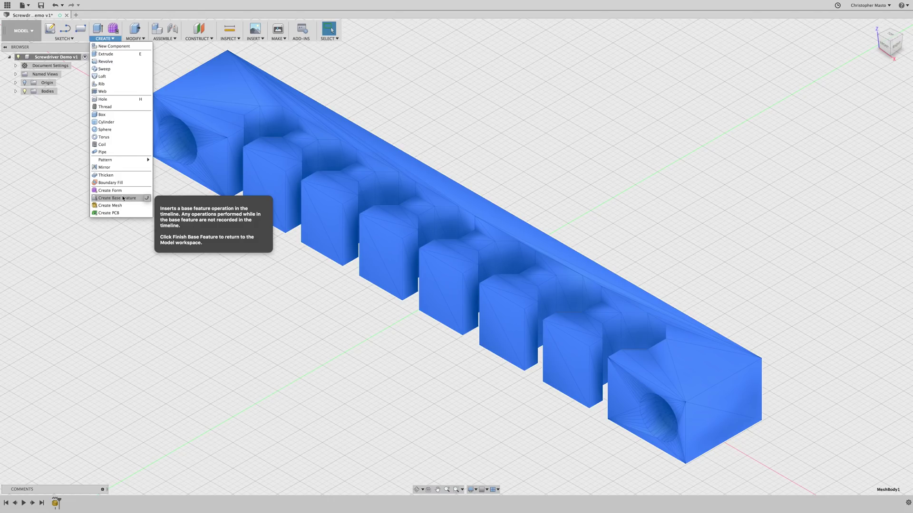
left_click(122, 198)
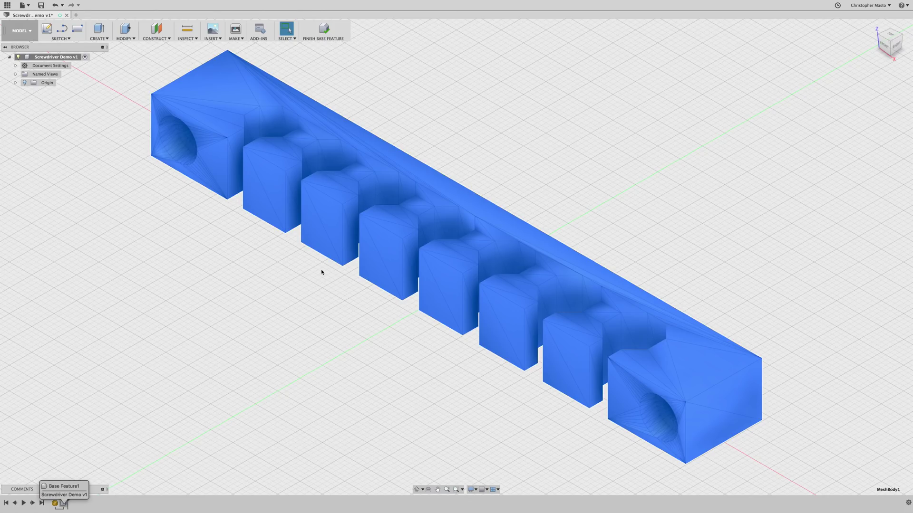
Step: Convert the wall-mount mesh body into a solid using Mesh to BRep
right_click(341, 208)
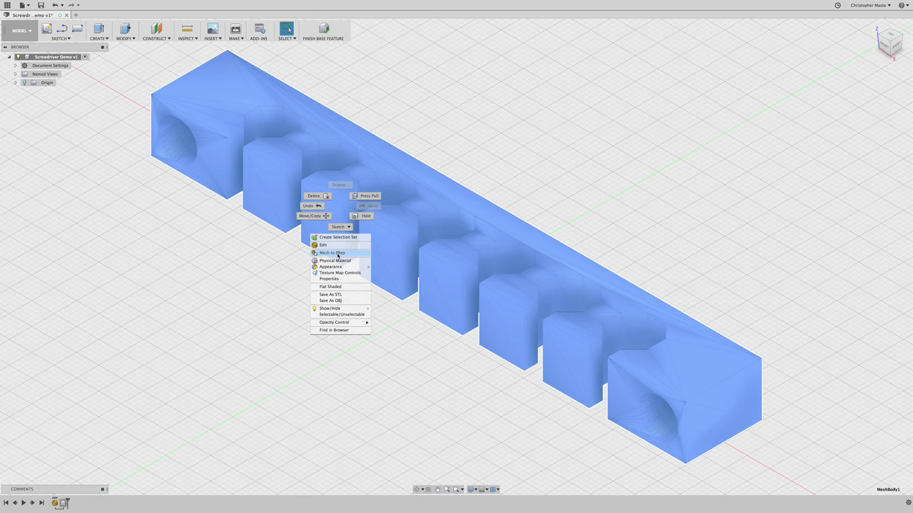
left_click(347, 253)
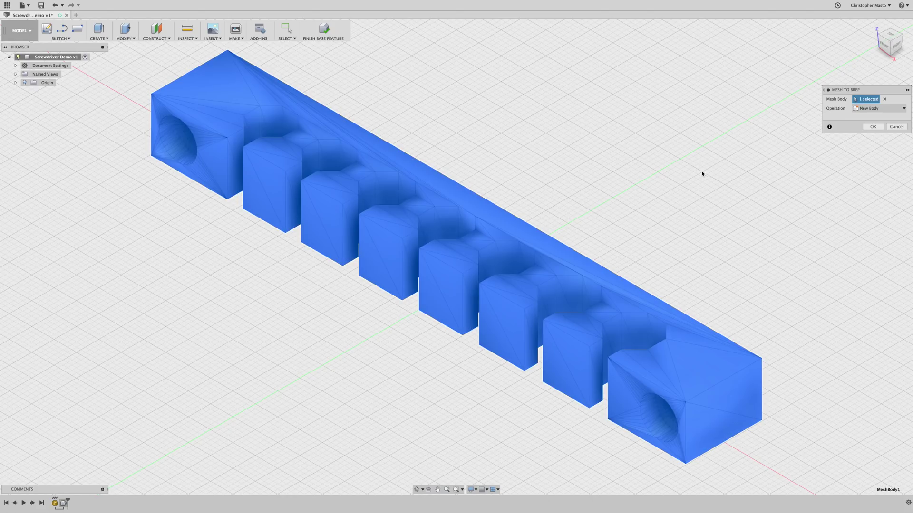
left_click(873, 126)
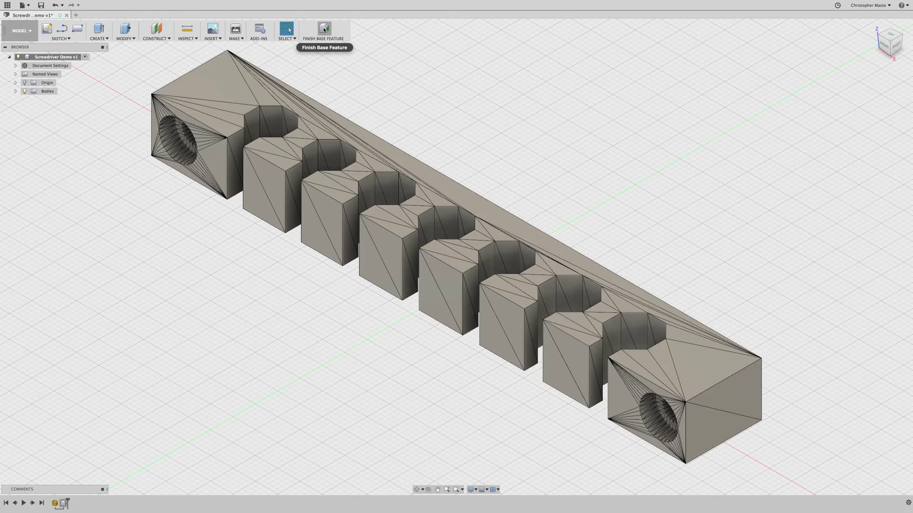
Step: Exit base feature editing with Finish Base Feature
left_click(323, 29)
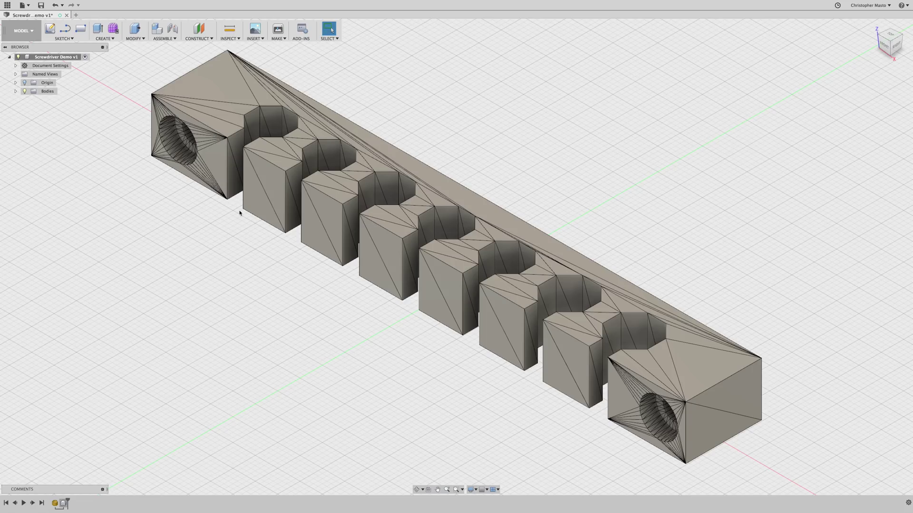
Step: Expand the Bodies folder and square the view to the holder's front
left_click(16, 91)
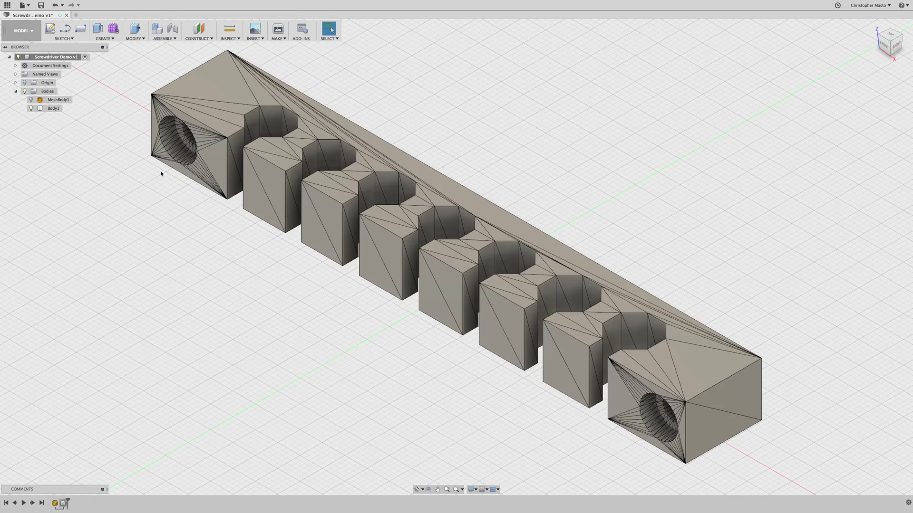
left_click(885, 46)
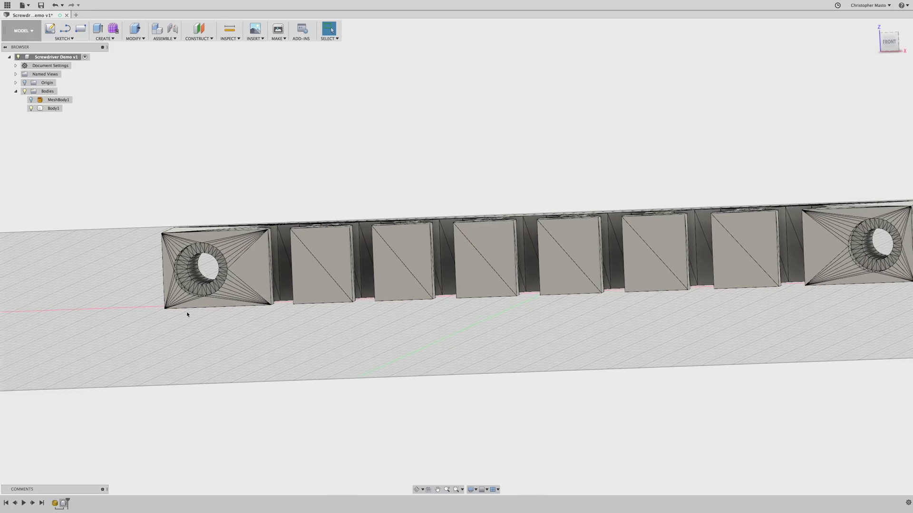
left_click(888, 41)
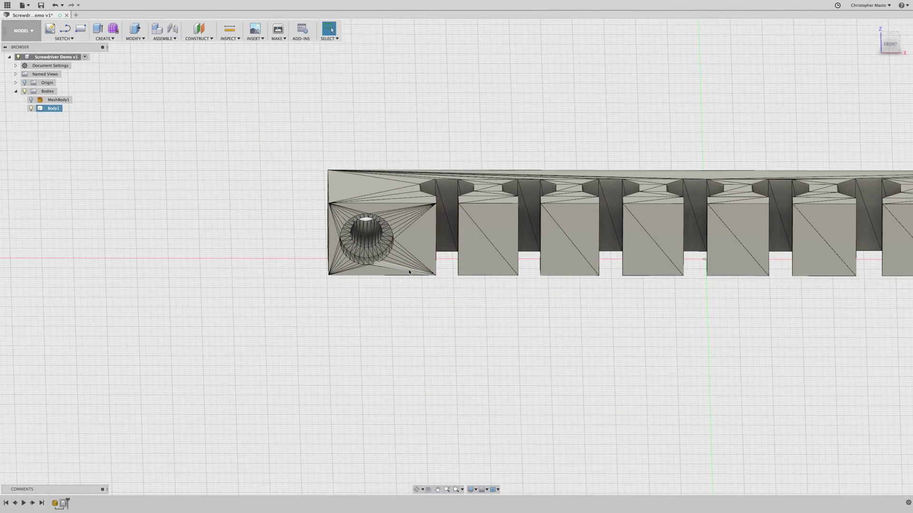
Step: Place an 8 mm diameter hole on the holder's end face, centred on the round recess
key("Escape")
left_click(106, 38)
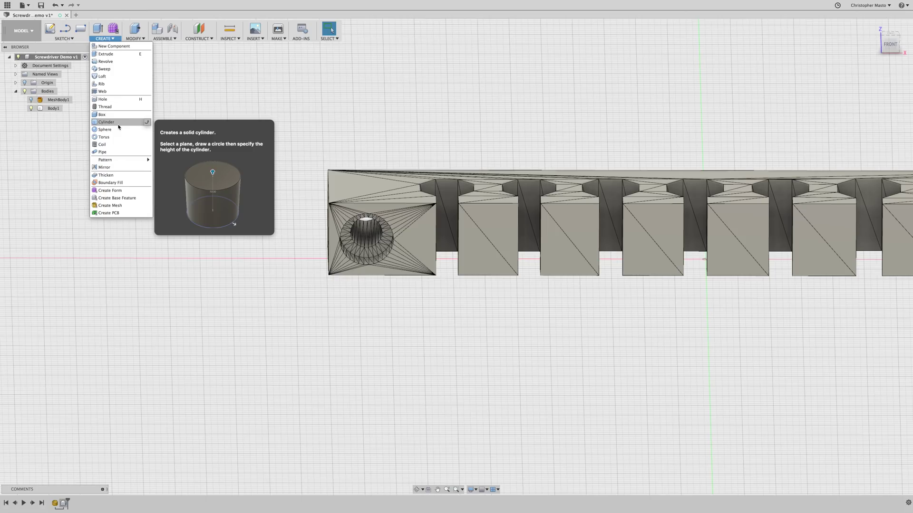
left_click(109, 99)
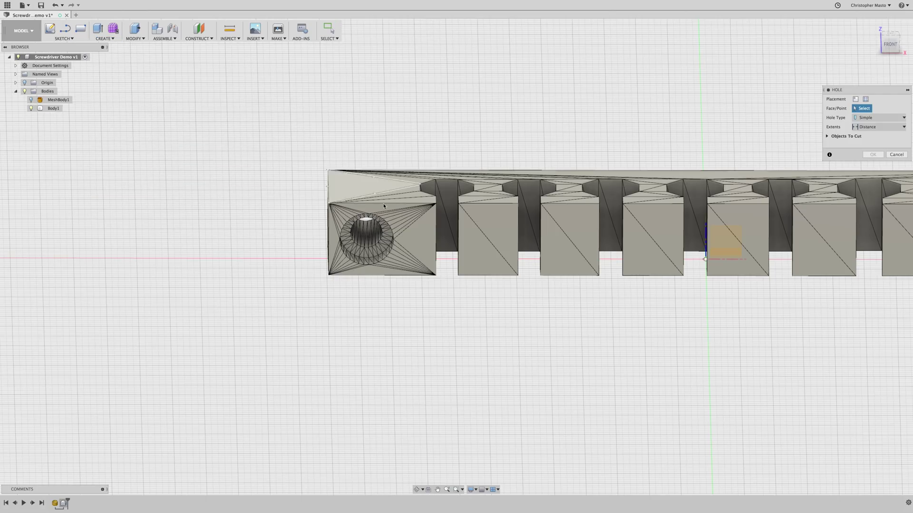
left_click(402, 242)
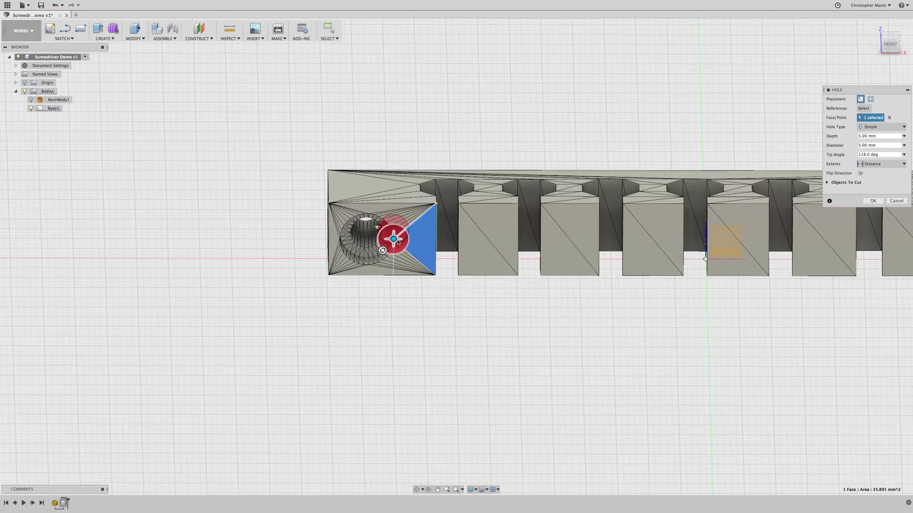
left_click_drag(370, 242, 365, 240)
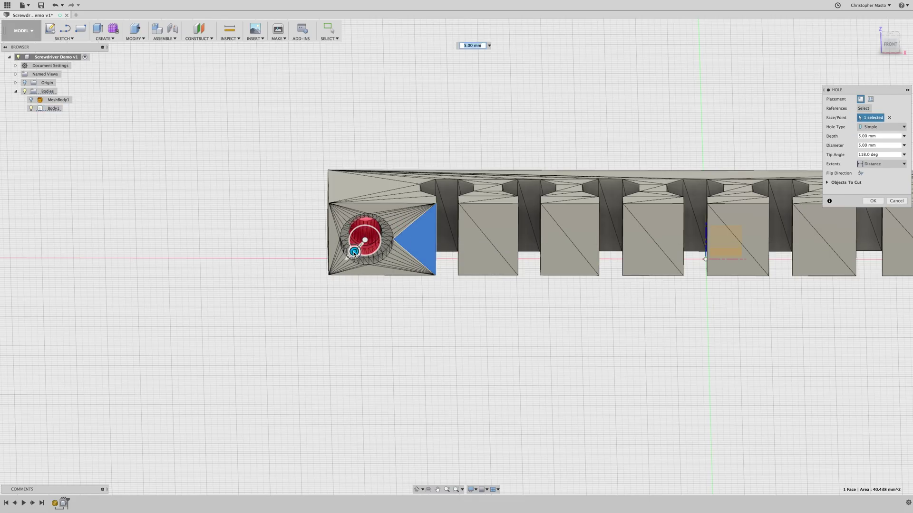
left_click_drag(354, 251, 348, 258)
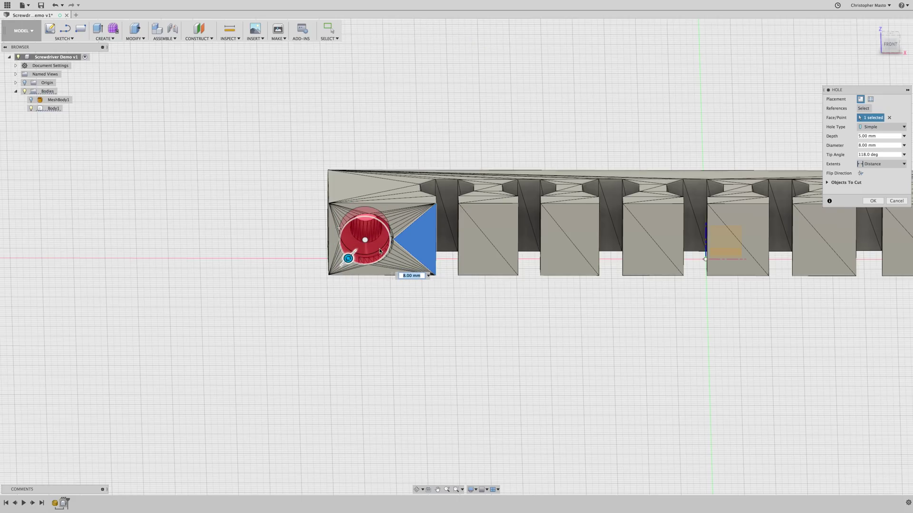
middle_click_drag(347, 258, 379, 251, "shift")
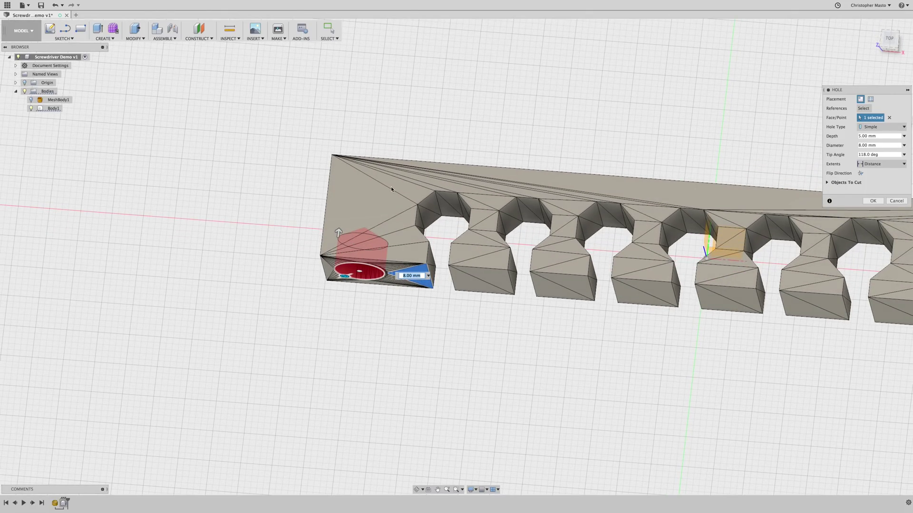
middle_click_drag(393, 187, 385, 243, "shift")
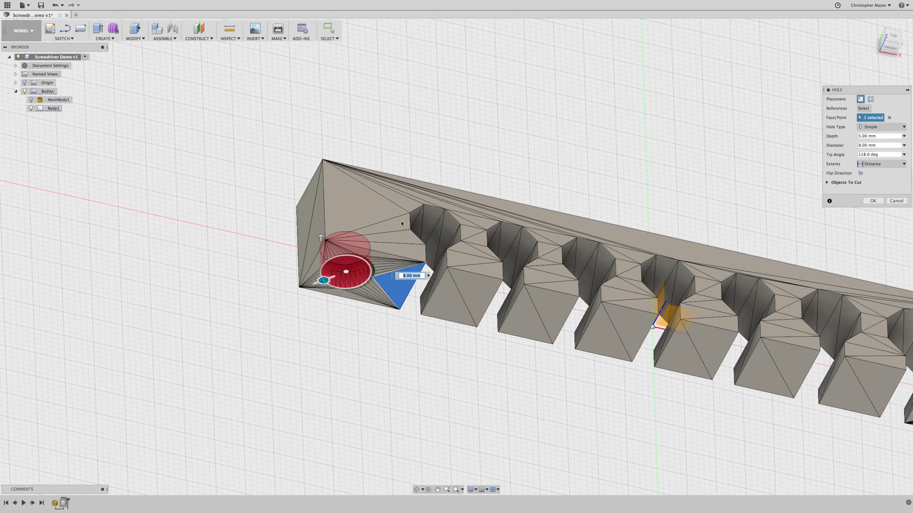
Step: Cut the 8 mm hole, then start a sketch on the horizontal XY plane with Body1 hidden
key("Return")
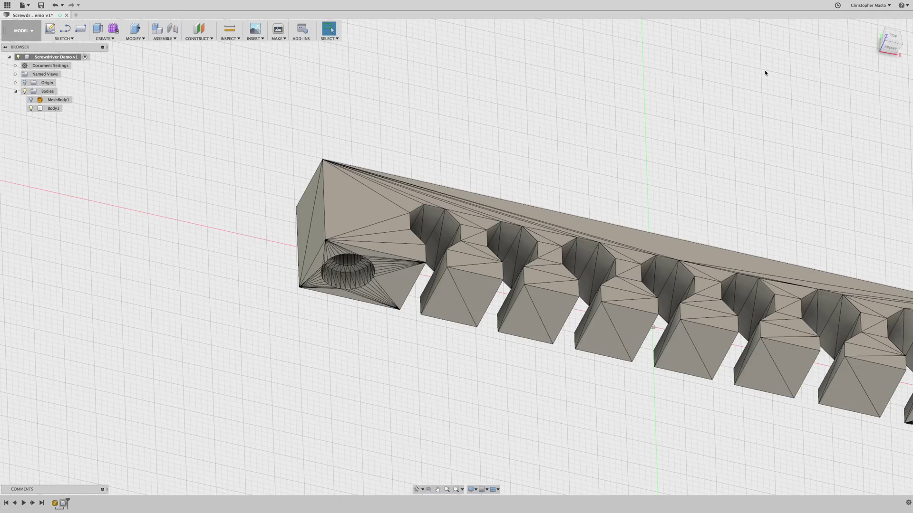
left_click(874, 26)
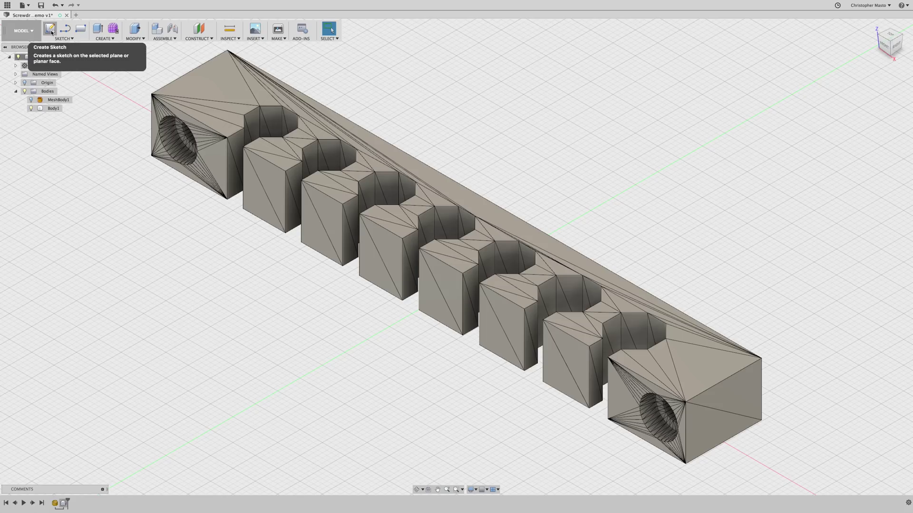
left_click(50, 30)
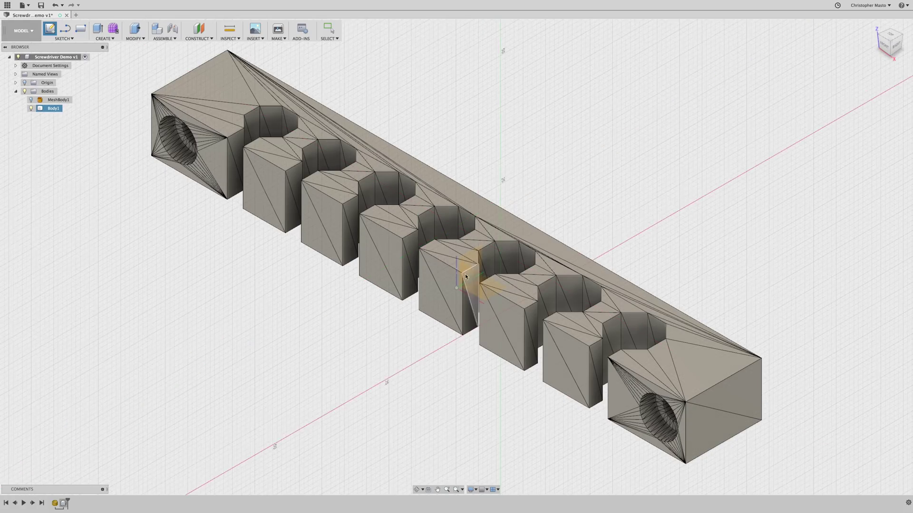
left_click(30, 109)
middle_click_drag(387, 255, 488, 287, "shift")
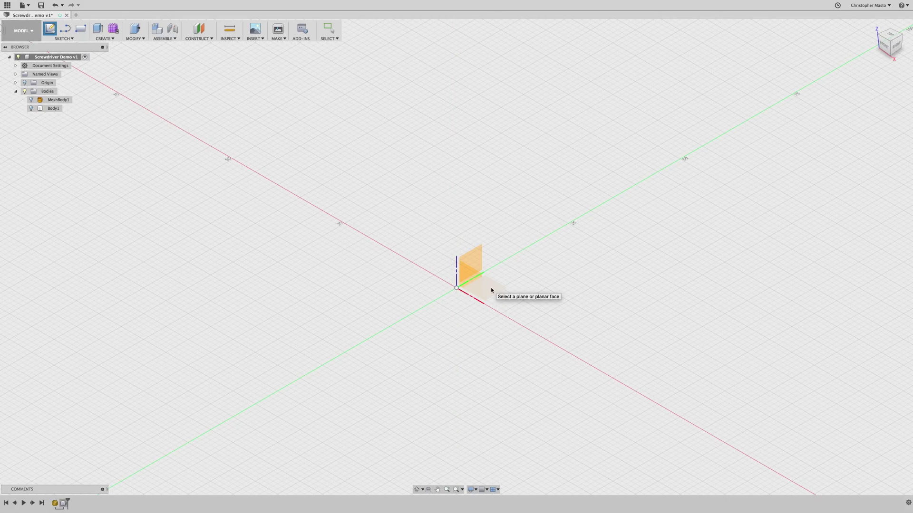
left_click(491, 290)
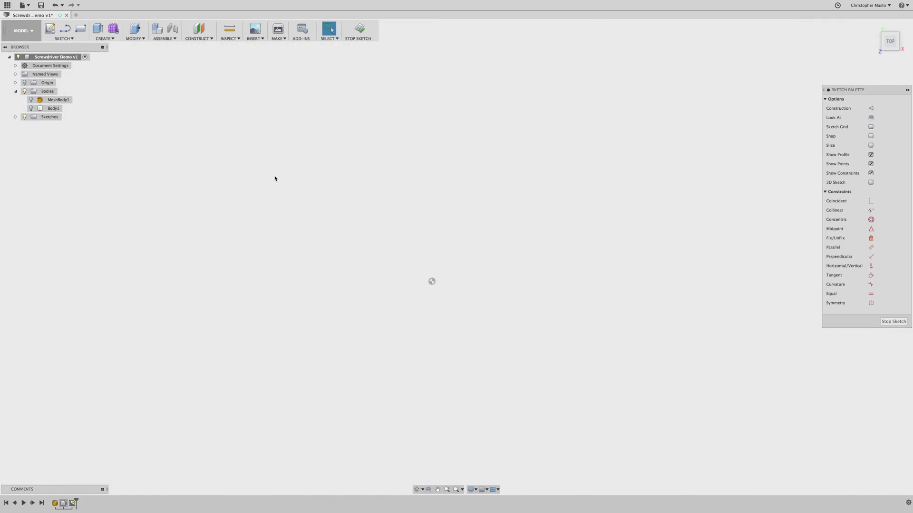
Step: Make Body1 visible again and rename it Template
left_click(31, 108)
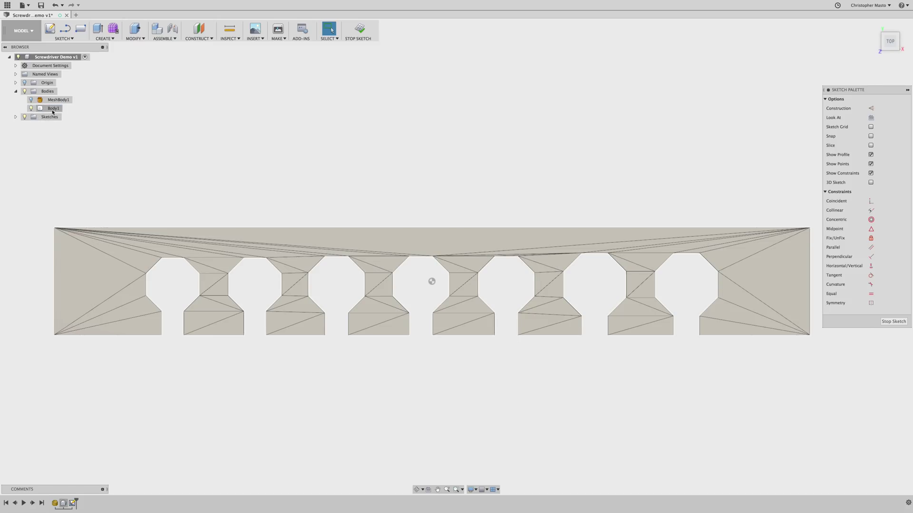
left_click(52, 109)
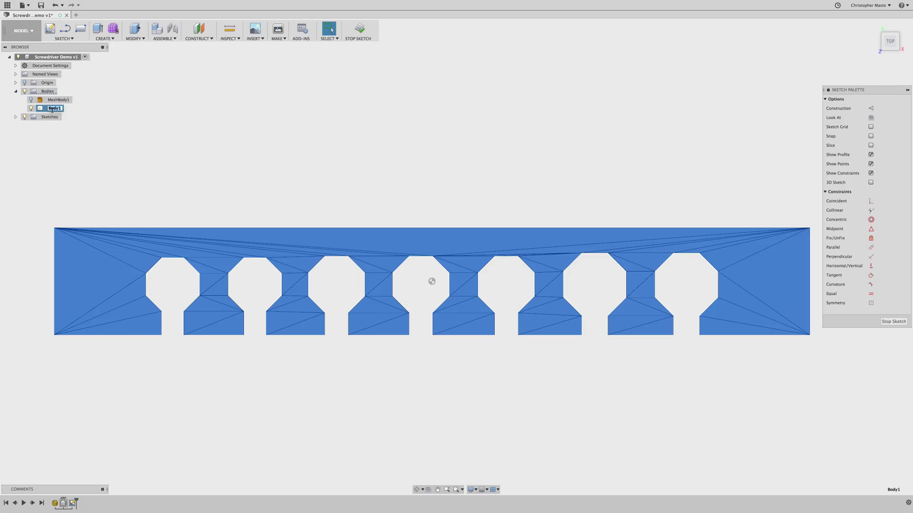
type("Template")
key("Return")
Step: Project the Template body's outline into the sketch as a seven-slot profile, then hide Template
left_click(65, 38)
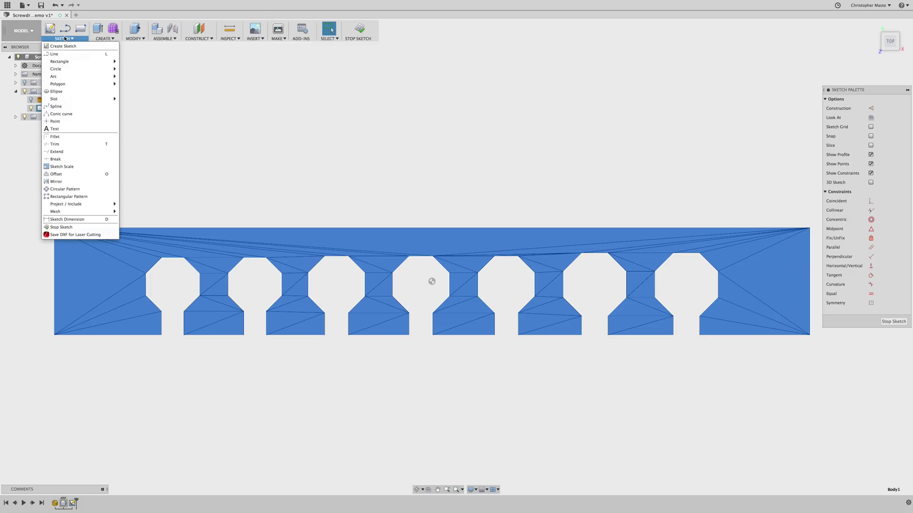
mouse_move(84, 206)
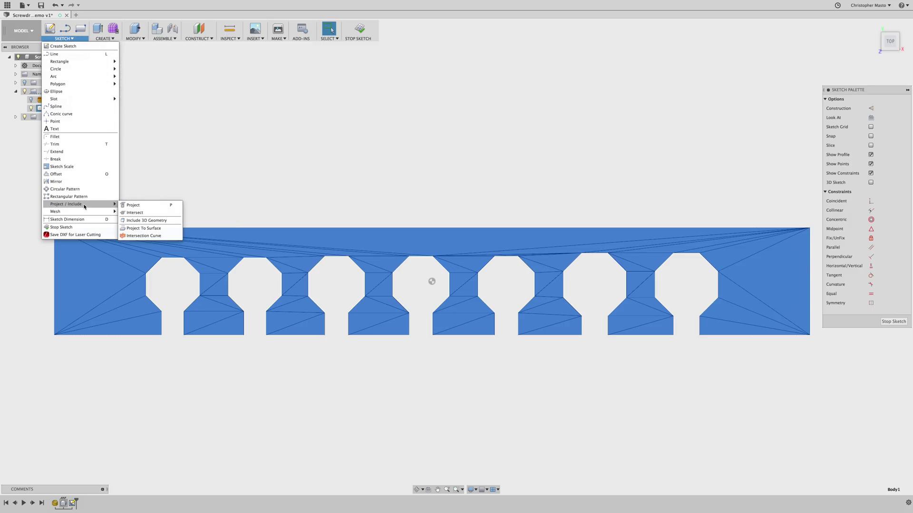
left_click(138, 205)
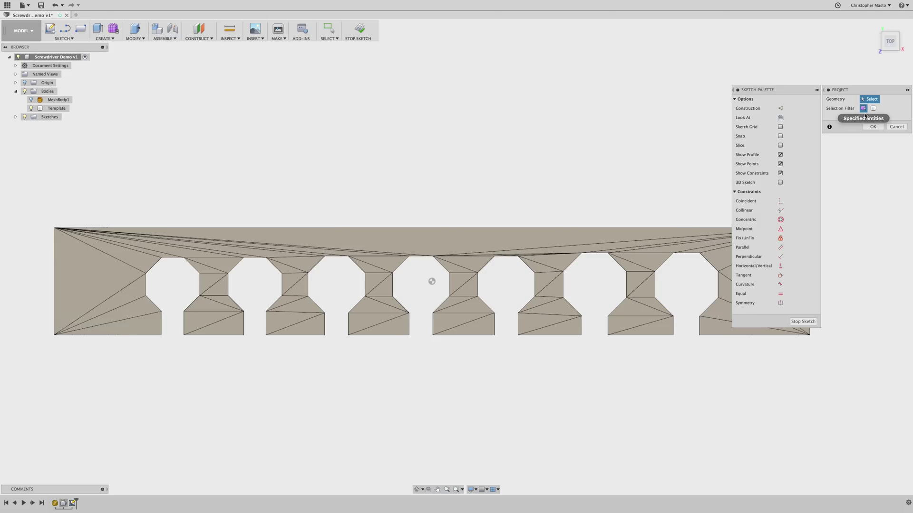
left_click(874, 109)
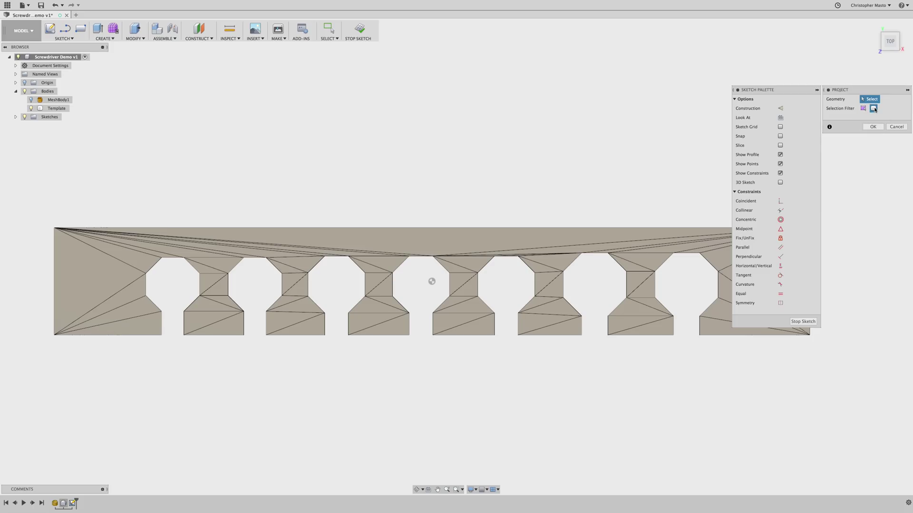
left_click(864, 108)
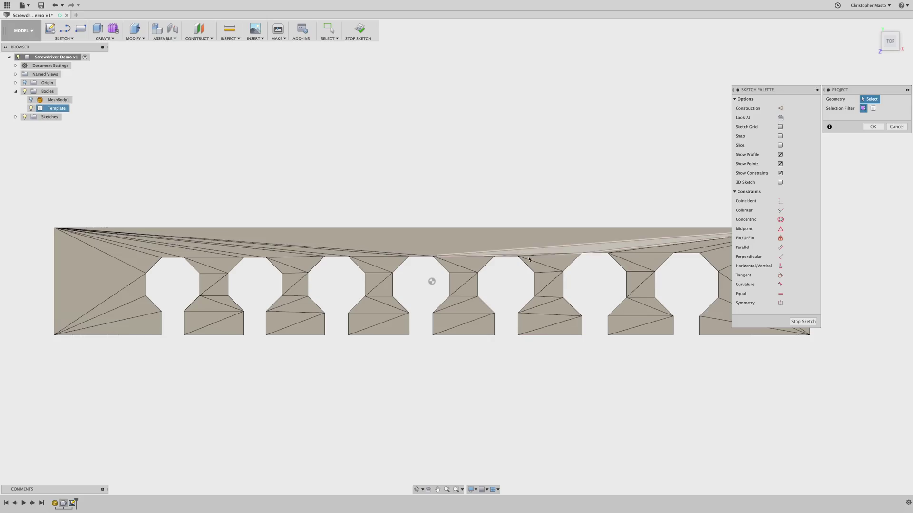
left_click(873, 109)
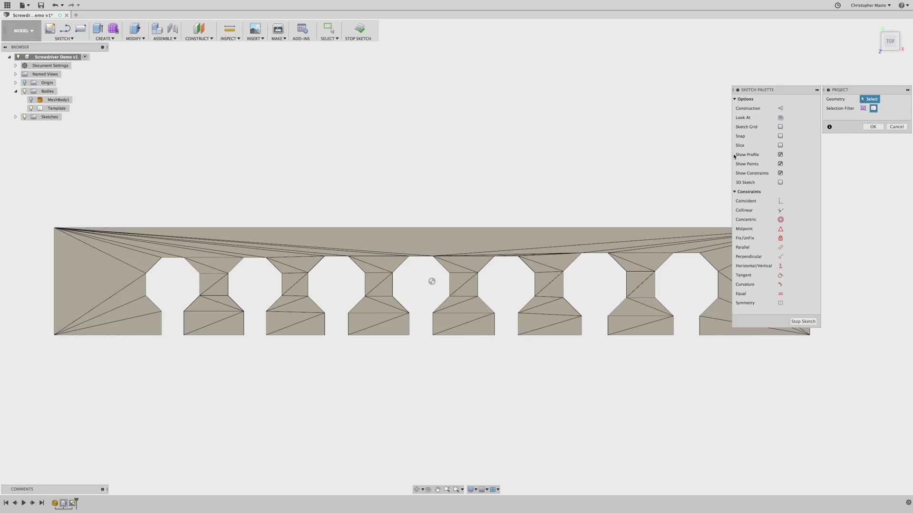
left_click(536, 243)
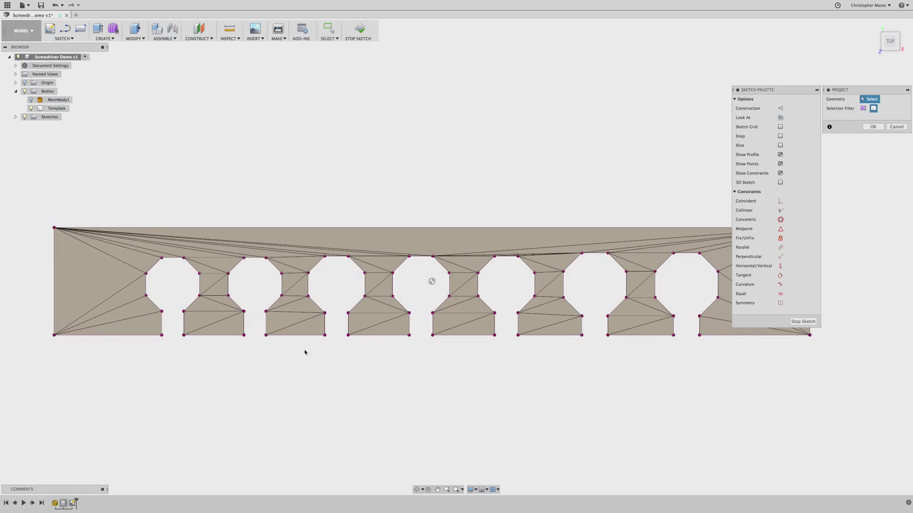
left_click(872, 127)
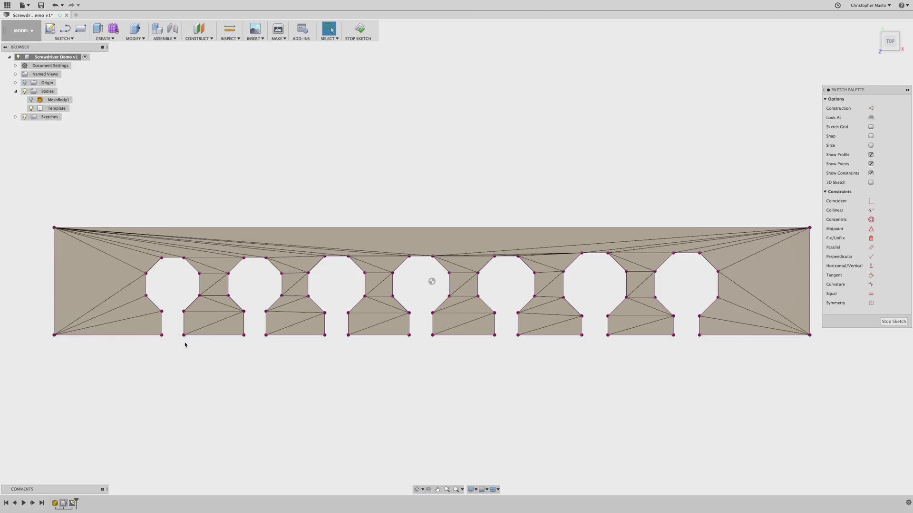
left_click(31, 108)
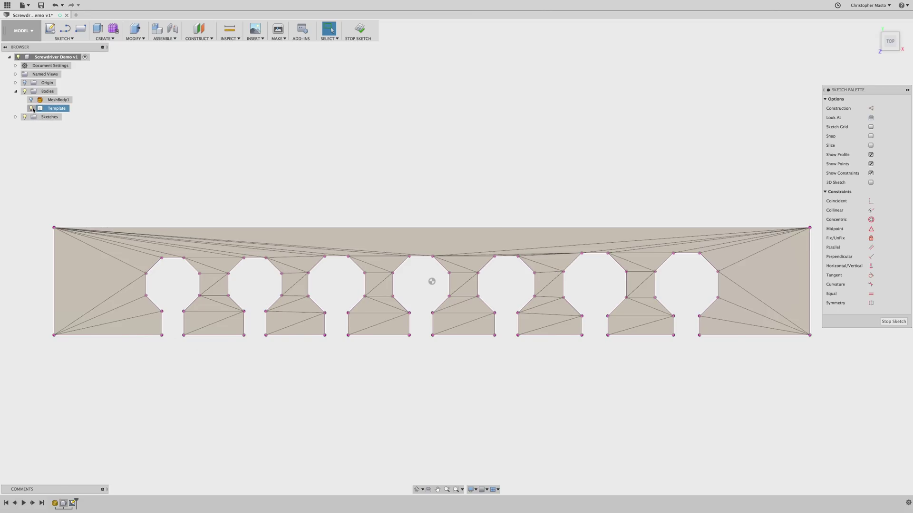
left_click(31, 110)
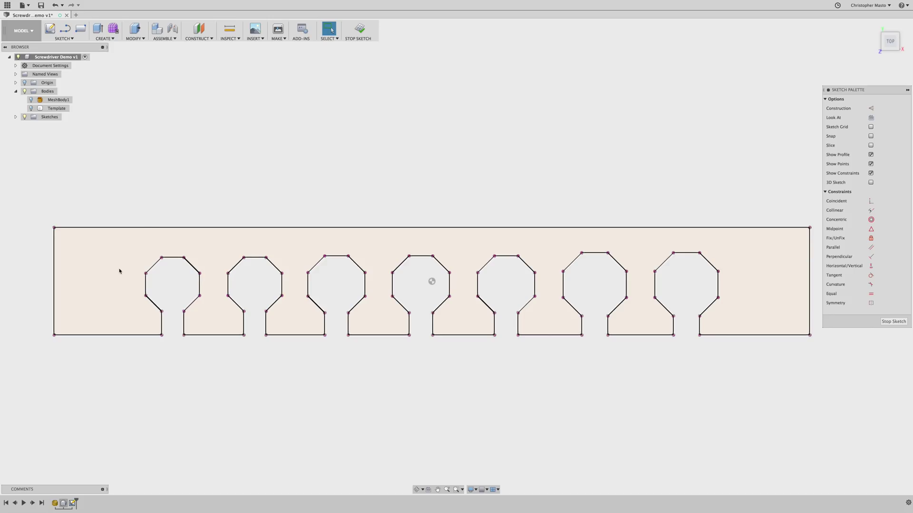
Step: Finish the sketch and preview a 5.00 mm extrusion of the slotted profile beside Template
left_click(893, 321)
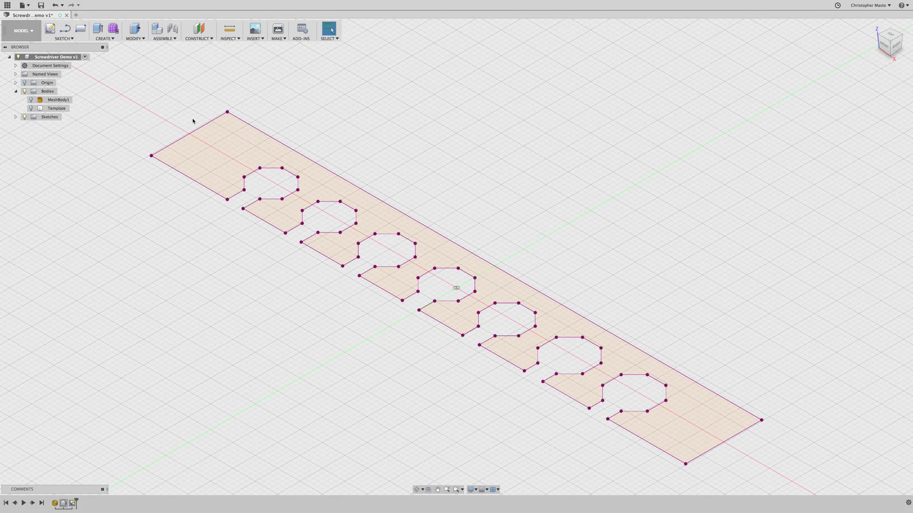
left_click(97, 30)
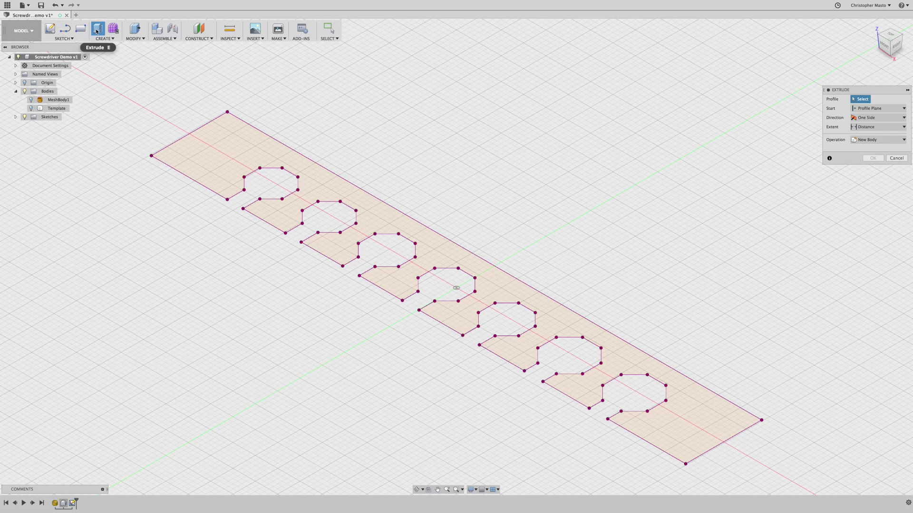
left_click(221, 158)
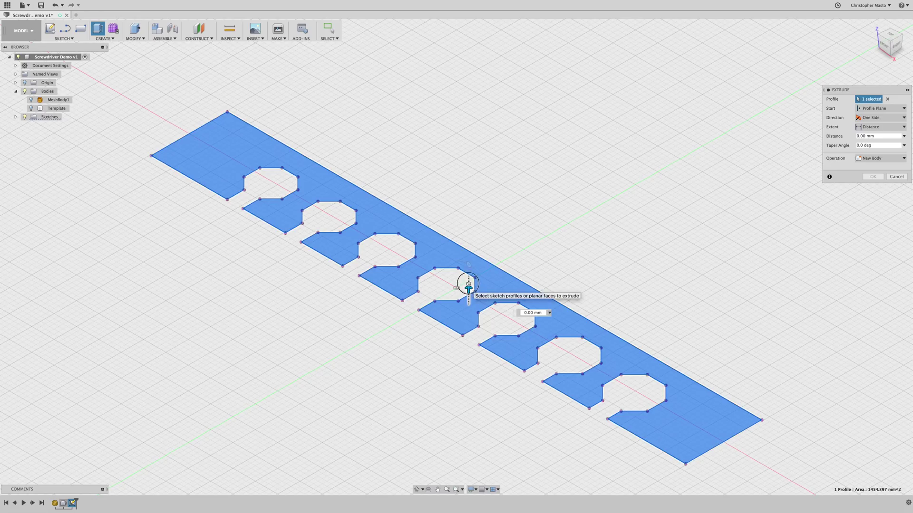
left_click_drag(468, 288, 469, 263)
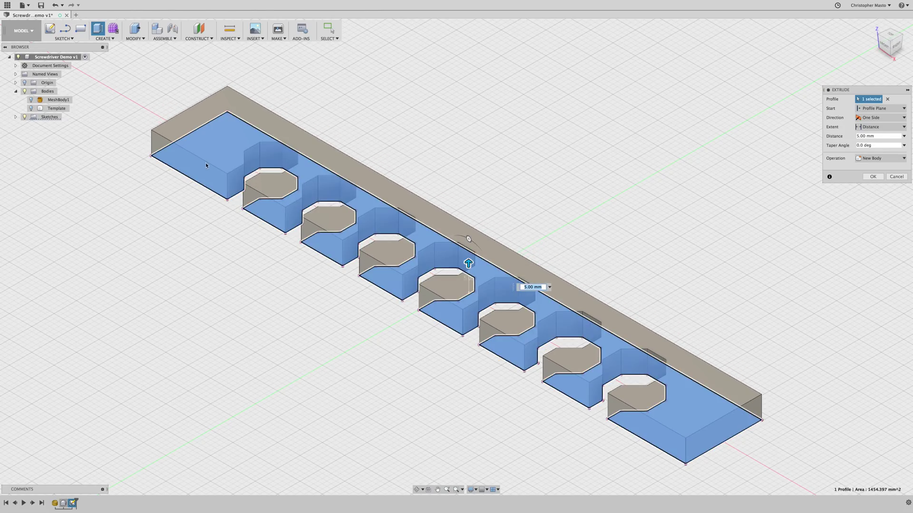
left_click(31, 109)
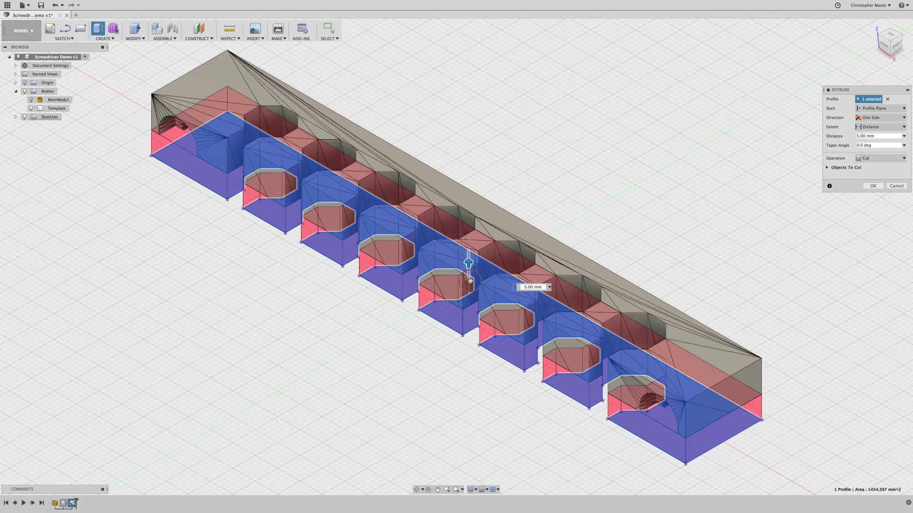
Step: Extrude the slotted profile 12.00 mm as a new body, Body2
left_click_drag(469, 281, 468, 275)
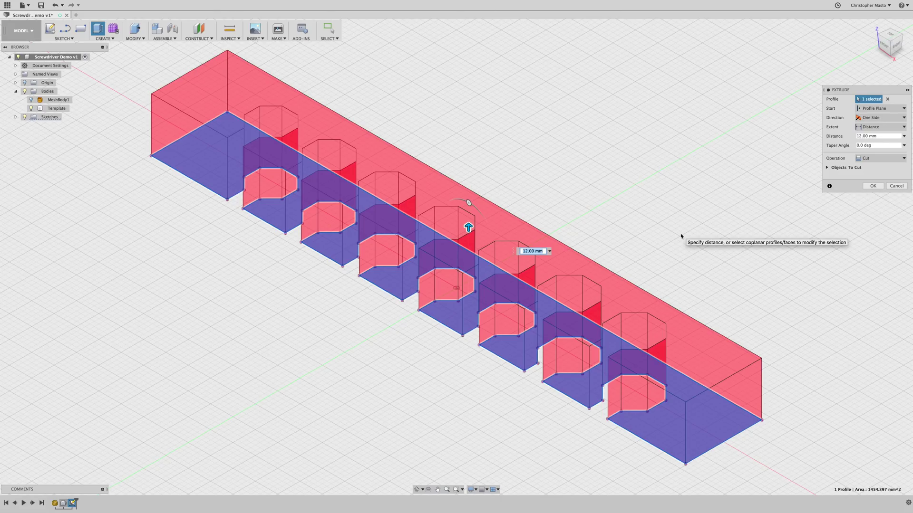
left_click(878, 161)
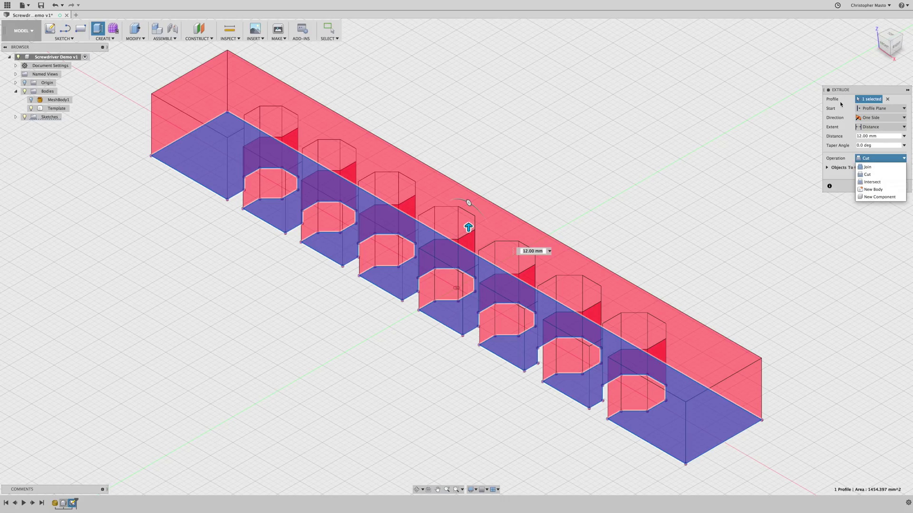
left_click(837, 107)
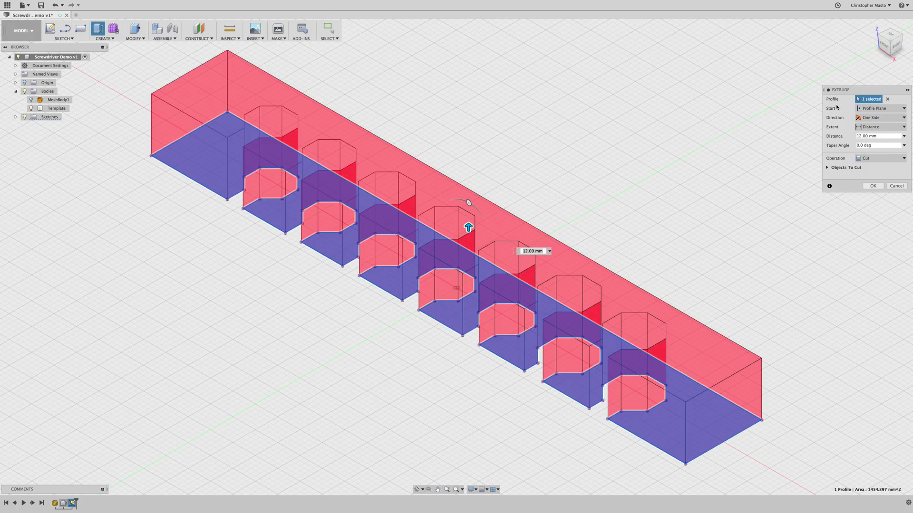
left_click(31, 109)
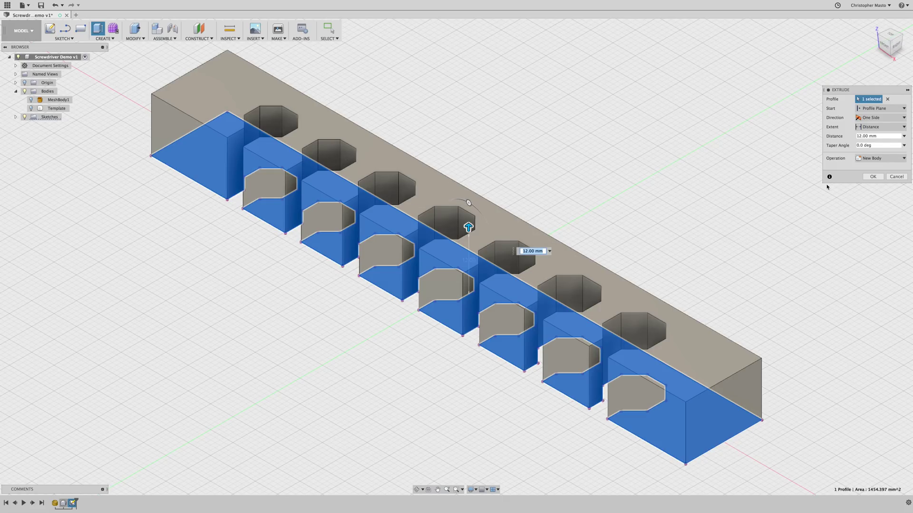
left_click(873, 177)
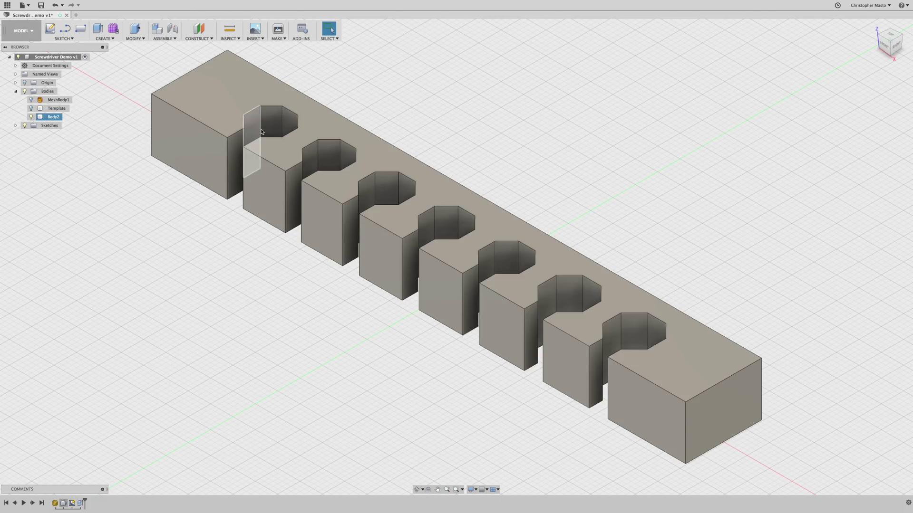
Step: Compare Body2 against the Template mesh, leaving Template hidden
left_click(31, 108)
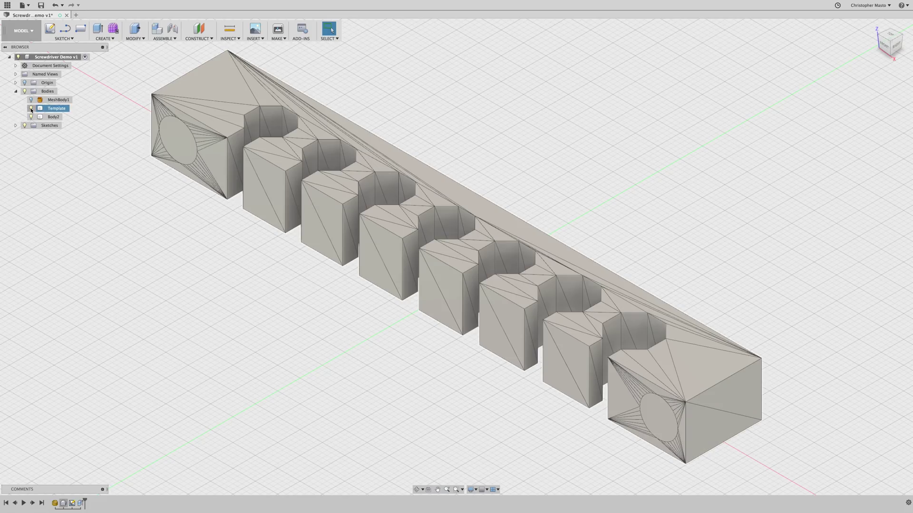
left_click(31, 117)
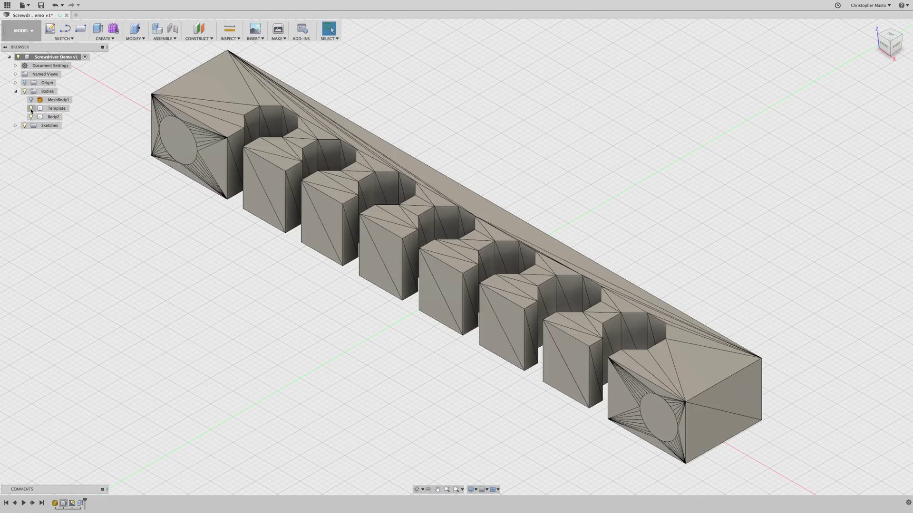
left_click(31, 108)
left_click(30, 108)
left_click(31, 117)
left_click(31, 117)
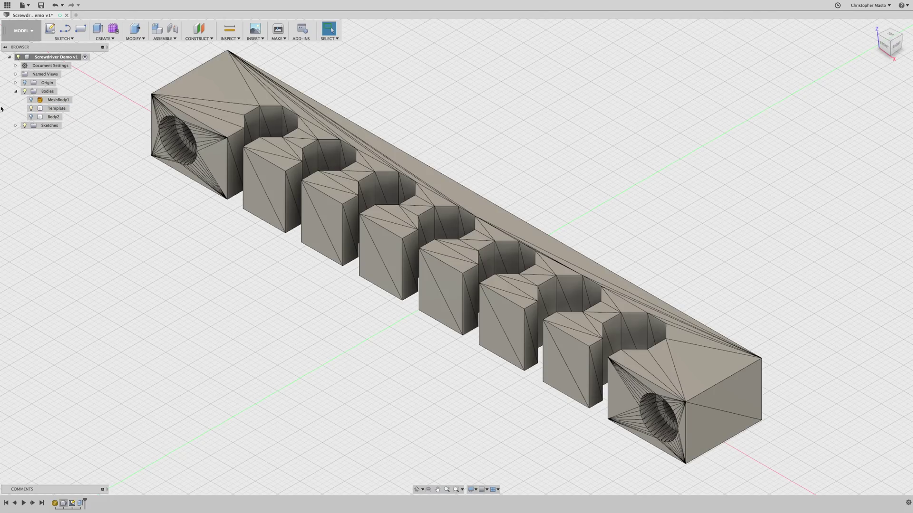
left_click(31, 117)
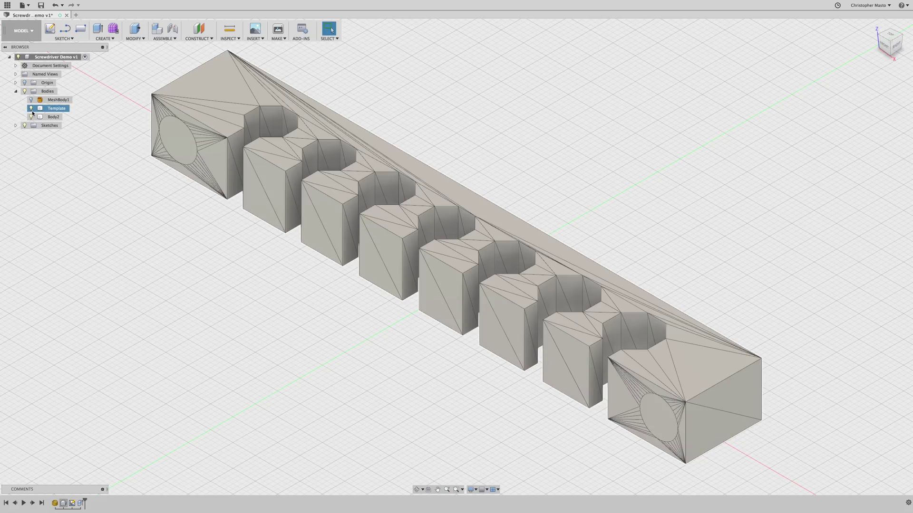
left_click(31, 108)
left_click(31, 108)
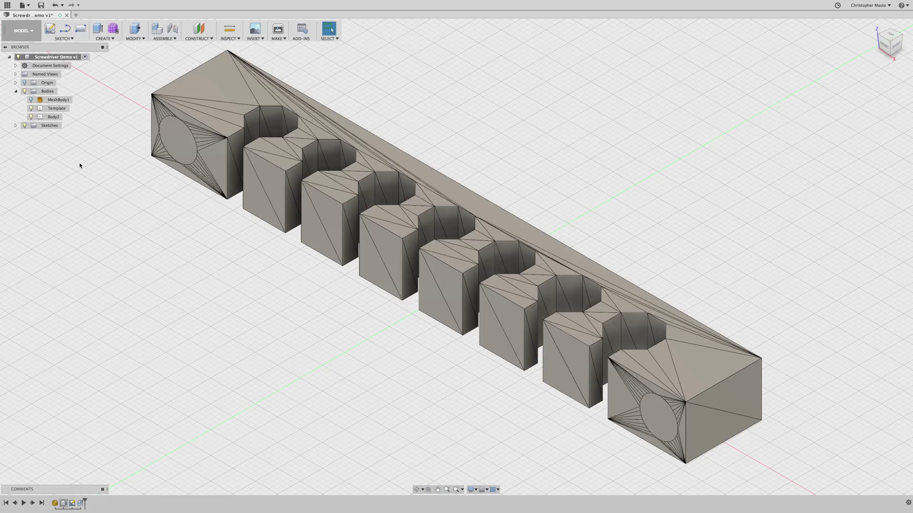
left_click(36, 109)
left_click(30, 109)
left_click(30, 109)
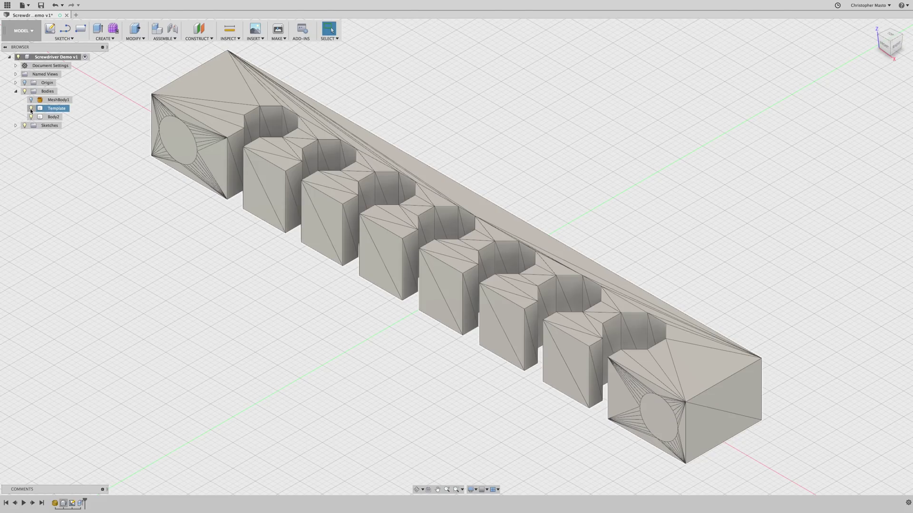
left_click(31, 109)
left_click(51, 29)
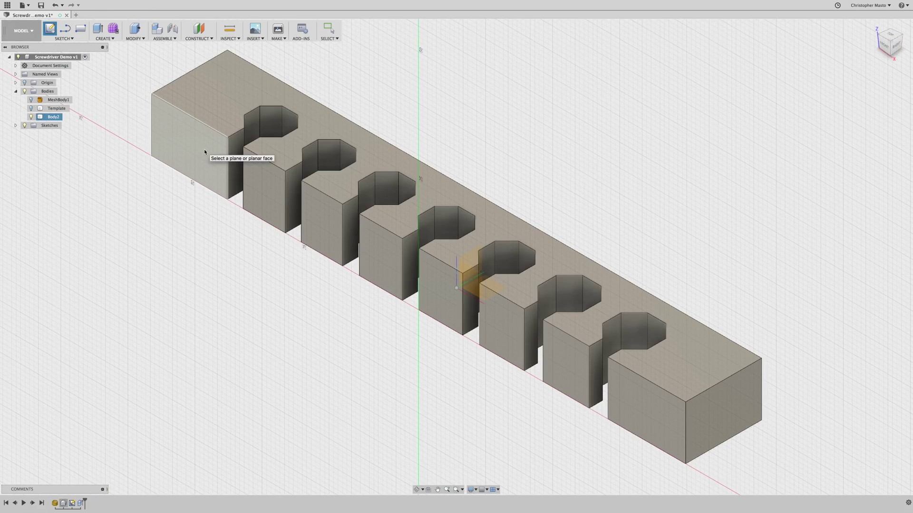
Step: Sketch on the block's left end face and reveal the Template's end hole for reference
left_click(651, 377)
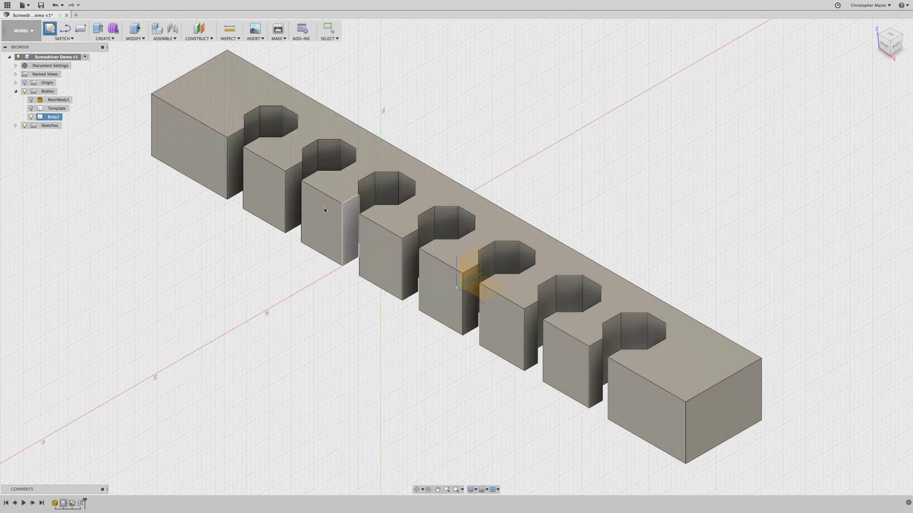
left_click(199, 165)
left_click(37, 110)
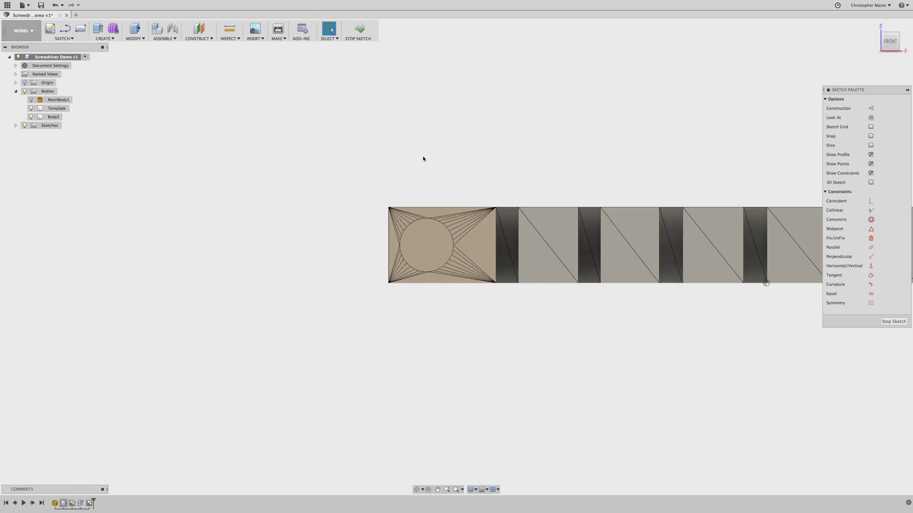
scroll(423, 159, "right", 10)
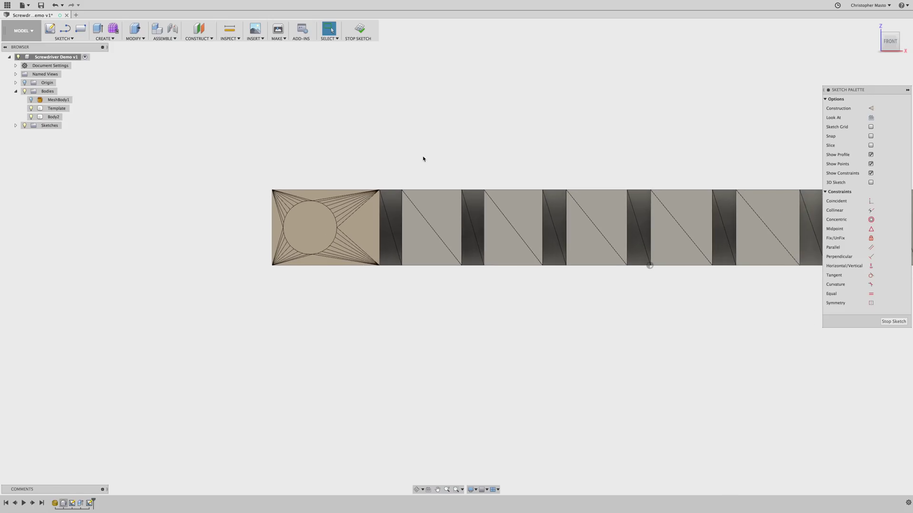
scroll(423, 159, "left", 4)
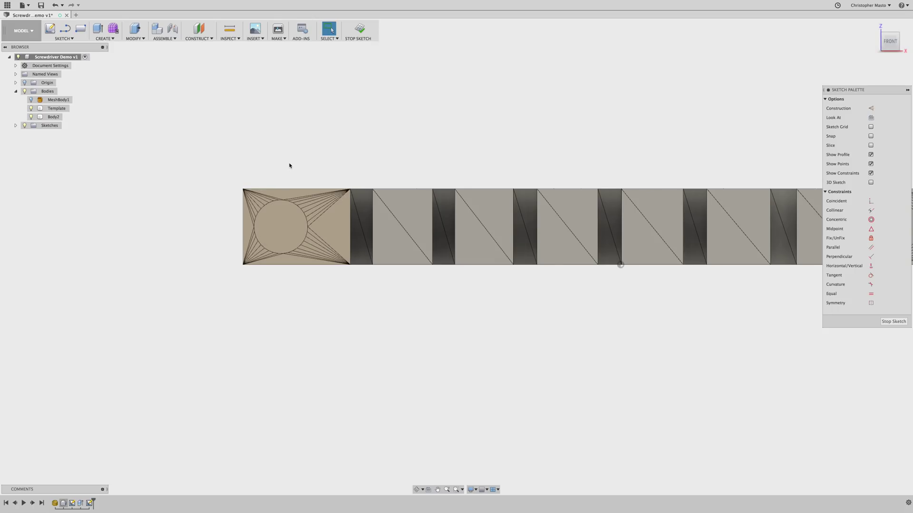
left_click(31, 117)
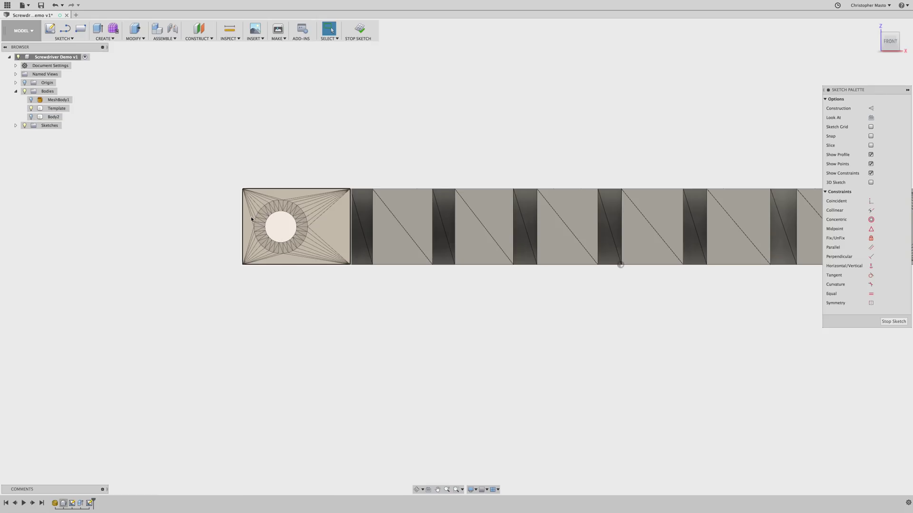
middle_click_drag(262, 239, 254, 238, "shift")
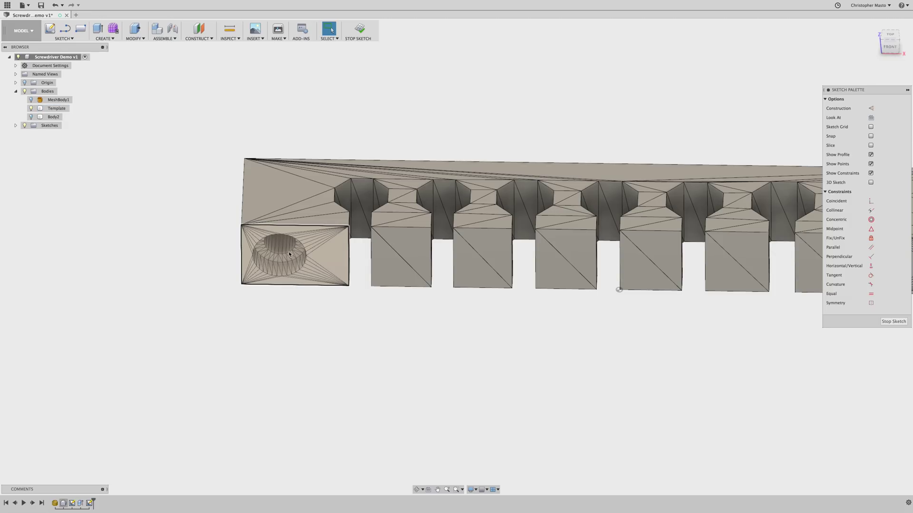
left_click(285, 227)
middle_click_drag(284, 193, 271, 207, "shift")
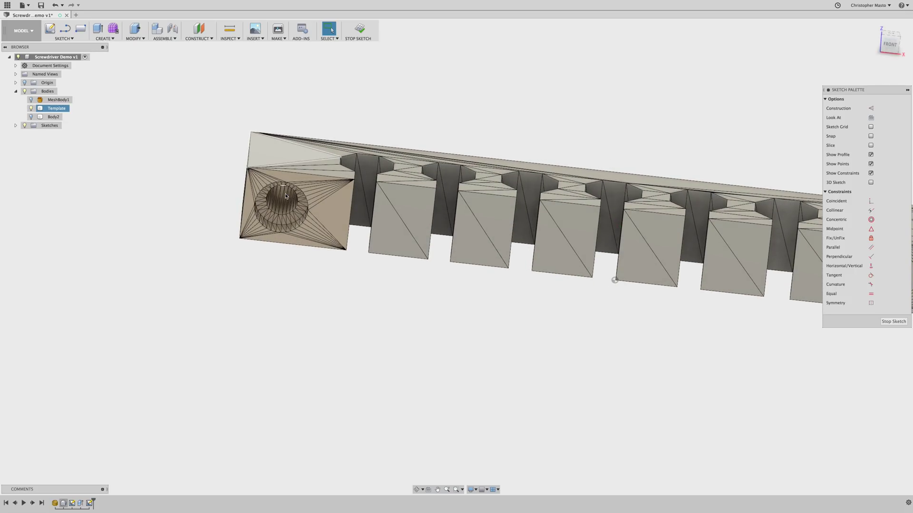
left_click(31, 116)
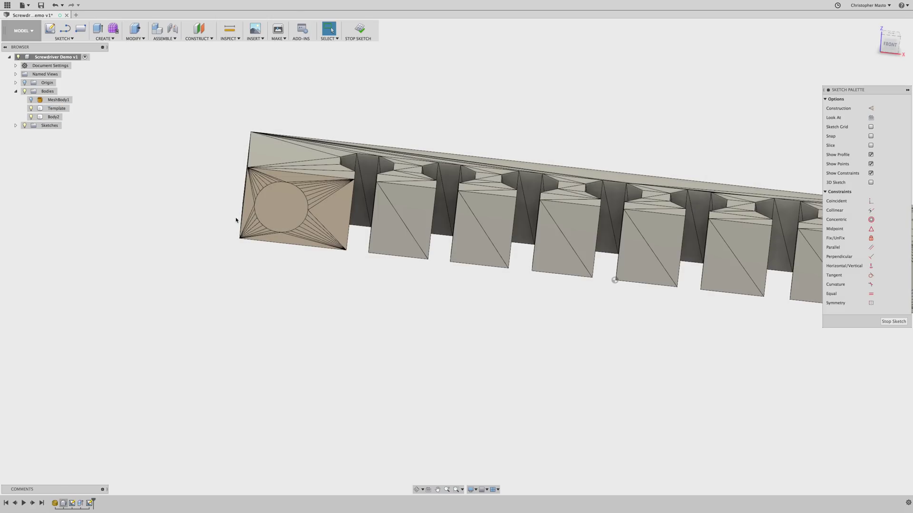
Step: Look at the end-face sketch head-on, zoom in, and turn on Construction mode
left_click(871, 118)
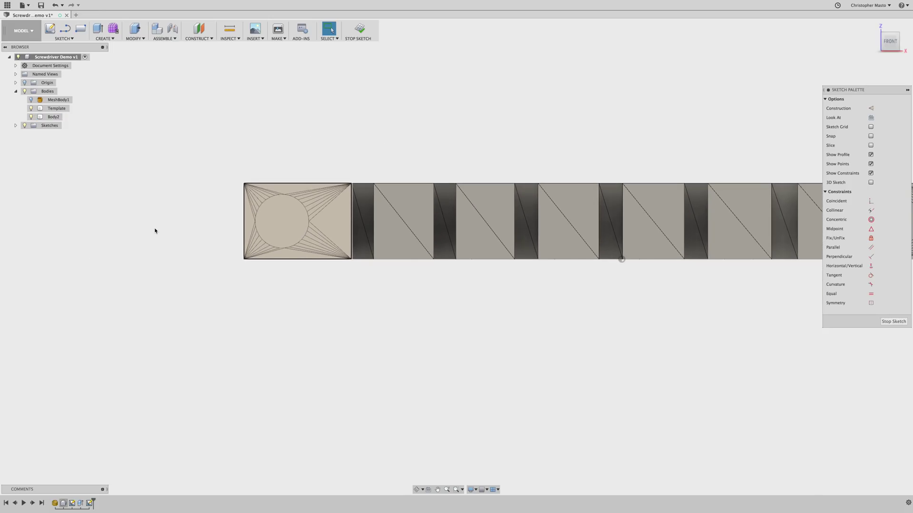
scroll(284, 216, "up", 3)
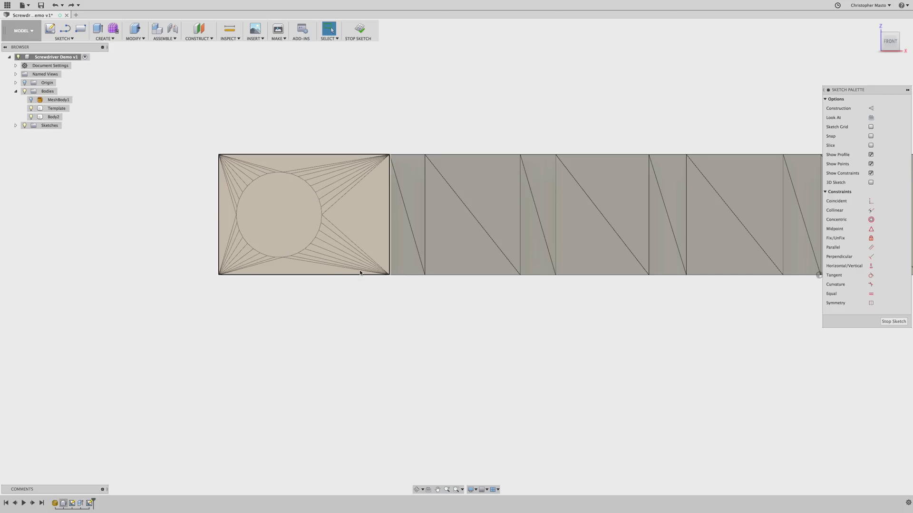
left_click(871, 109)
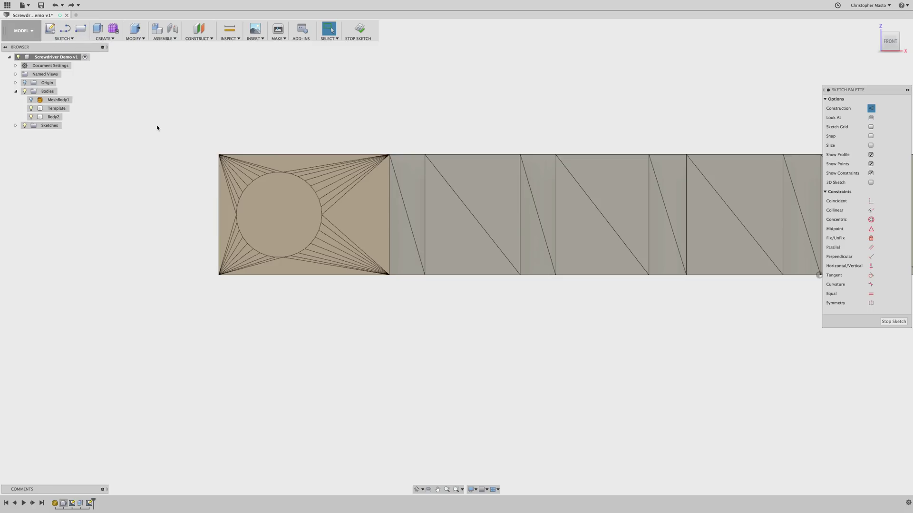
Step: Trace 2-point construction circles over both template end holes, the latest spanning 8.500 mm
left_click(66, 39)
mouse_move(82, 98)
mouse_move(83, 69)
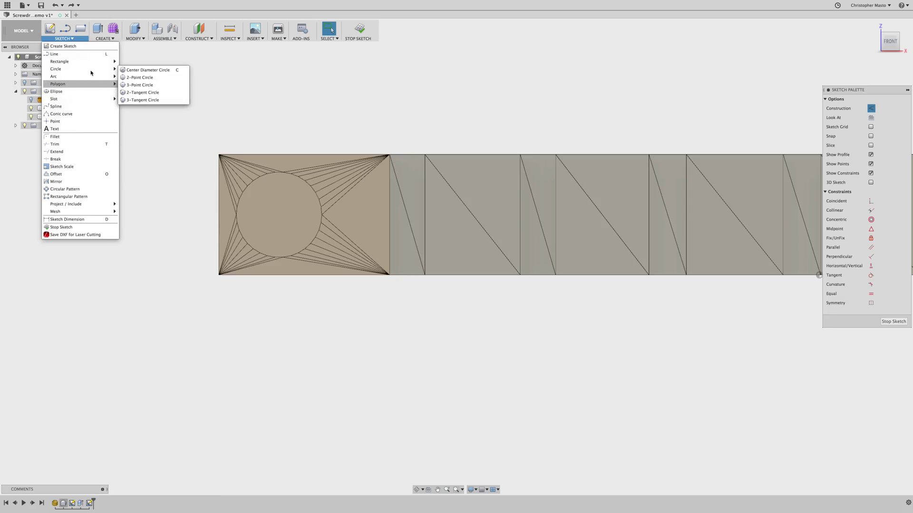
left_click(141, 78)
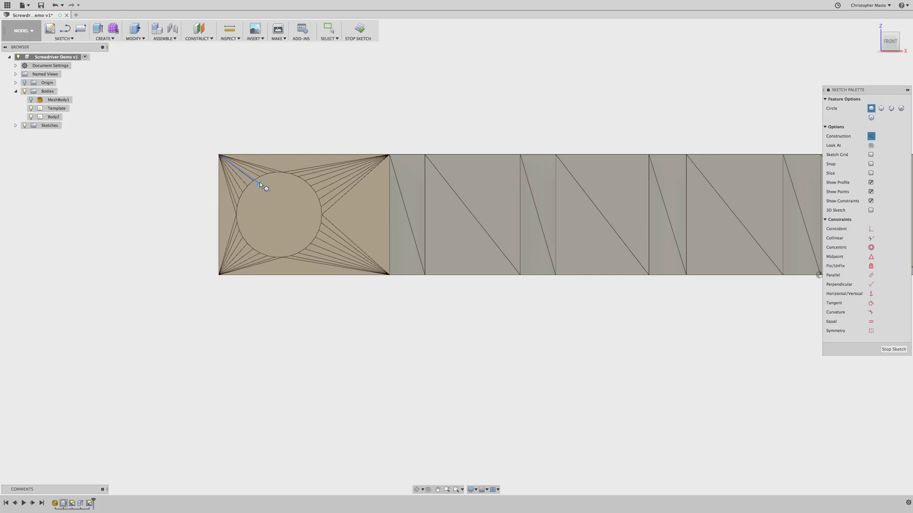
left_click(247, 185)
left_click(311, 244)
left_click(871, 136)
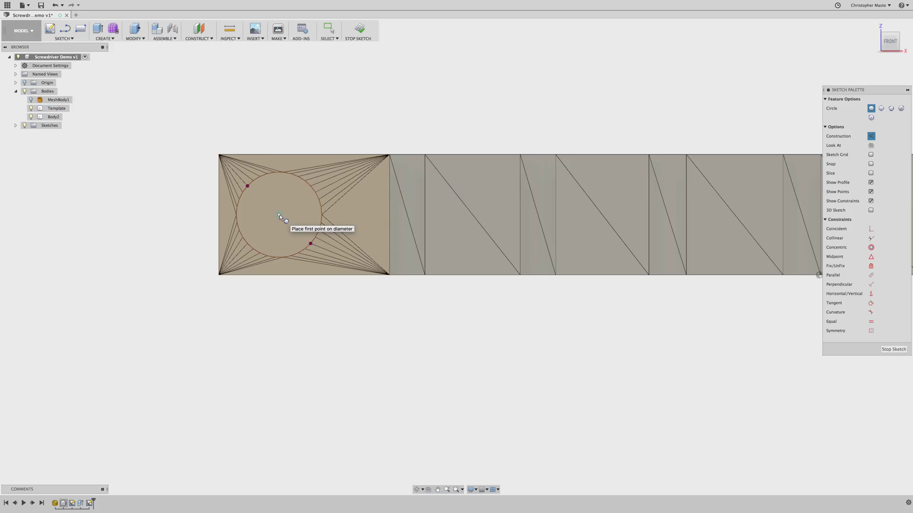
scroll(446, 230, "right", 15)
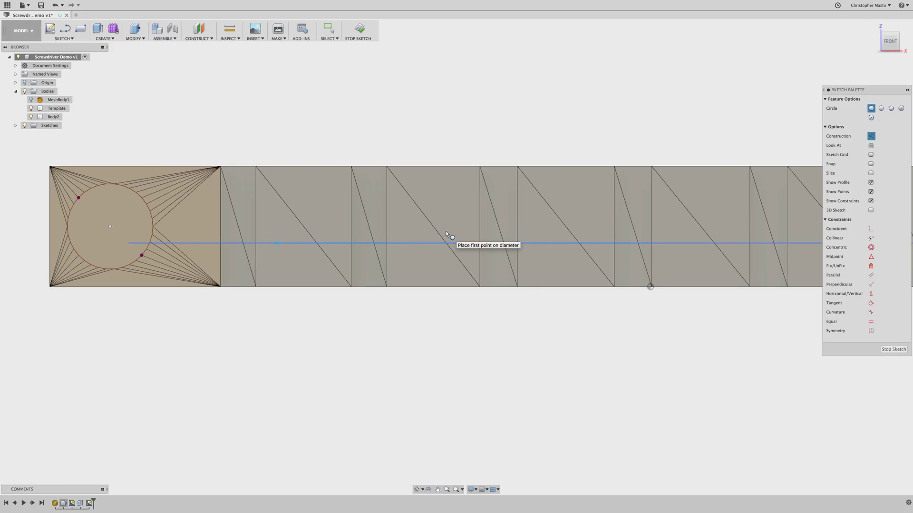
scroll(446, 232, "right", 5)
left_click(502, 205)
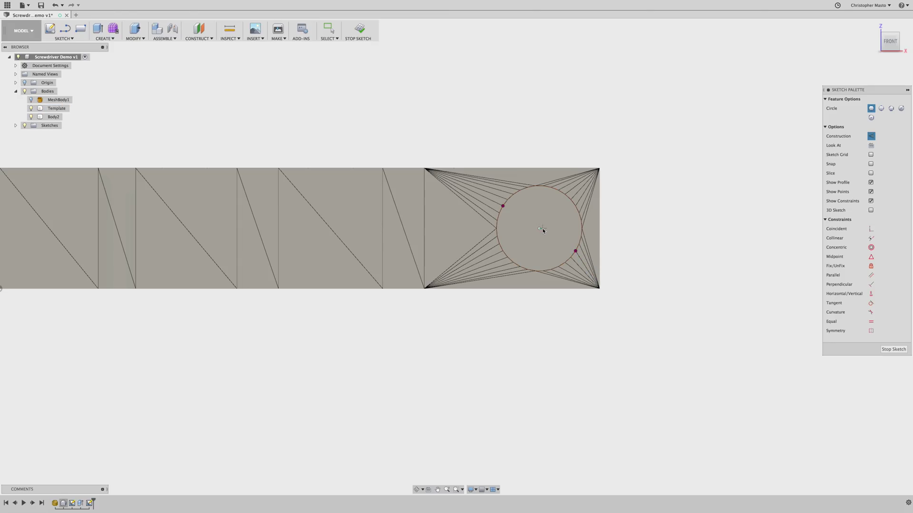
Step: Hide the mesh, finish the sketch, and view Body2 from an angle
scroll(366, 171, "left", 10)
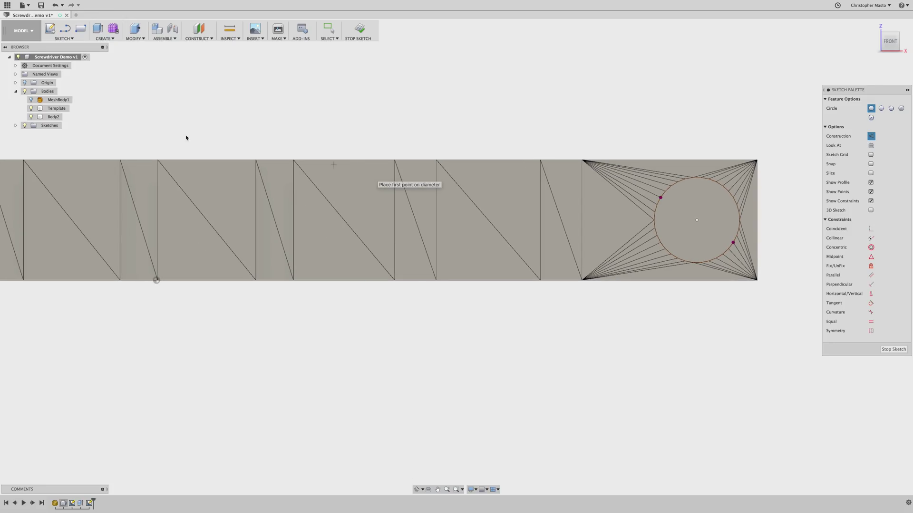
left_click(31, 108)
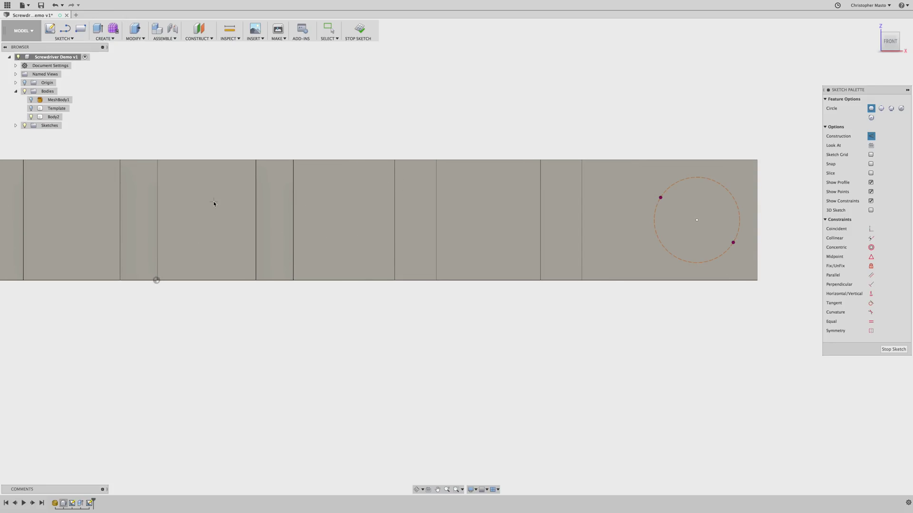
scroll(215, 204, "left", 2)
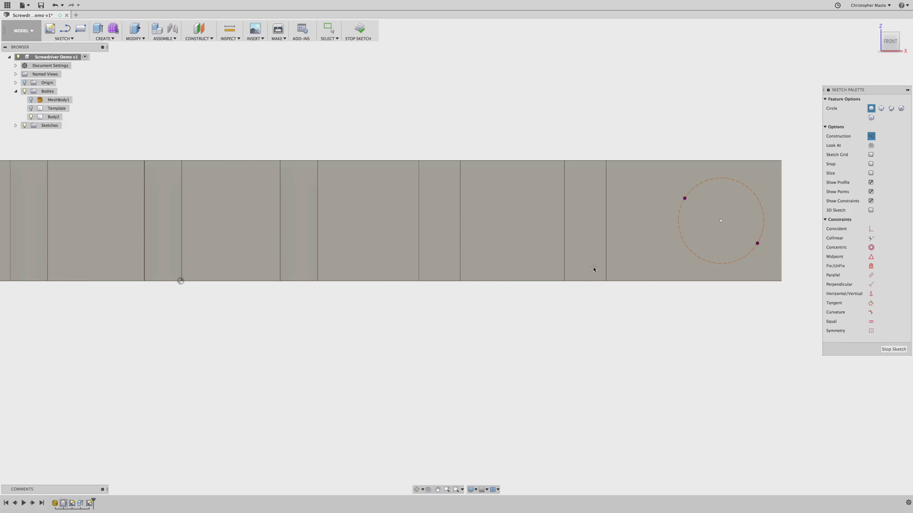
scroll(479, 291, "left", 7)
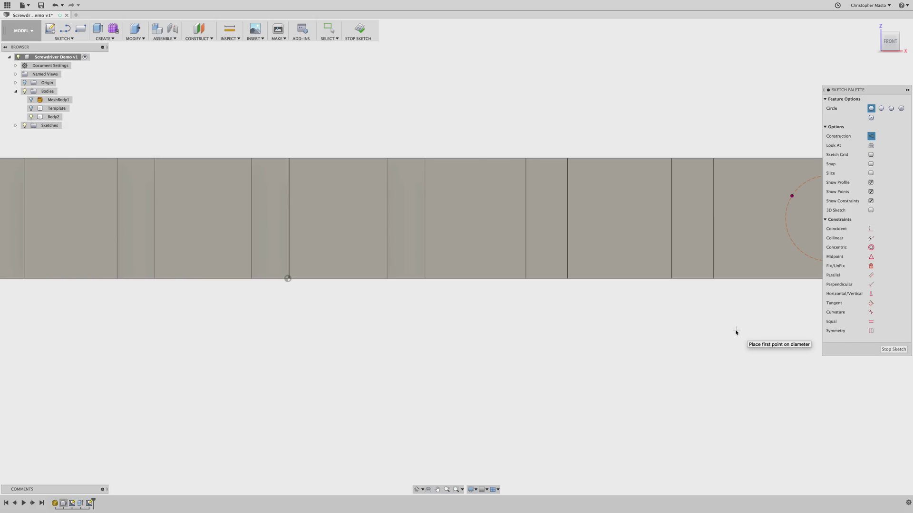
scroll(732, 334, "down", 1)
scroll(732, 335, "down", 1)
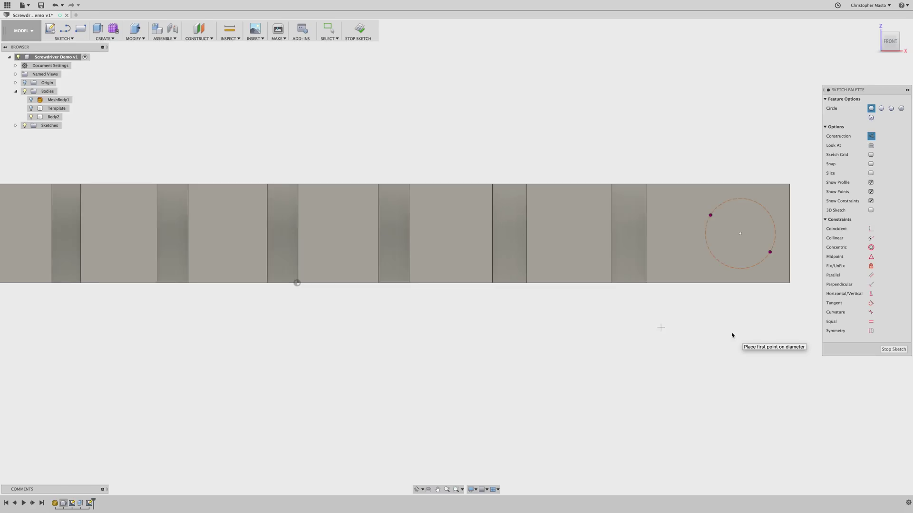
scroll(732, 335, "right", 6)
scroll(732, 335, "left", 7)
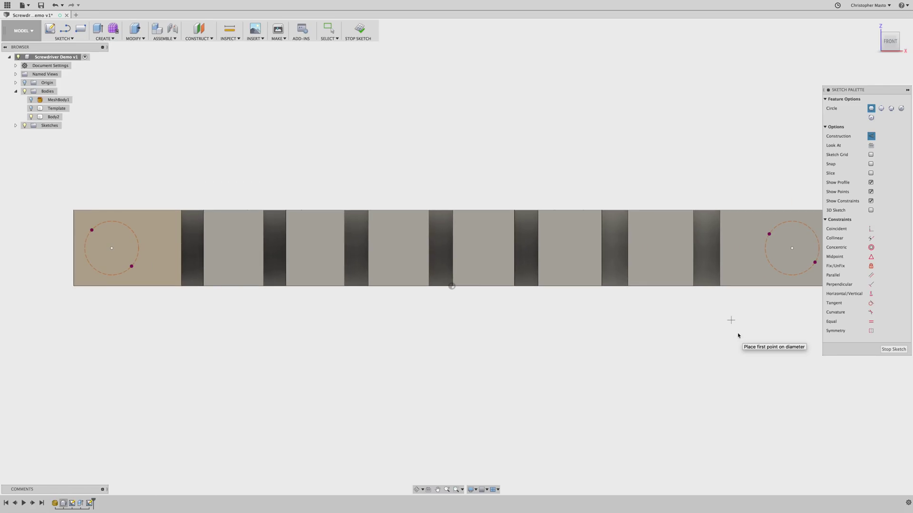
left_click(892, 349)
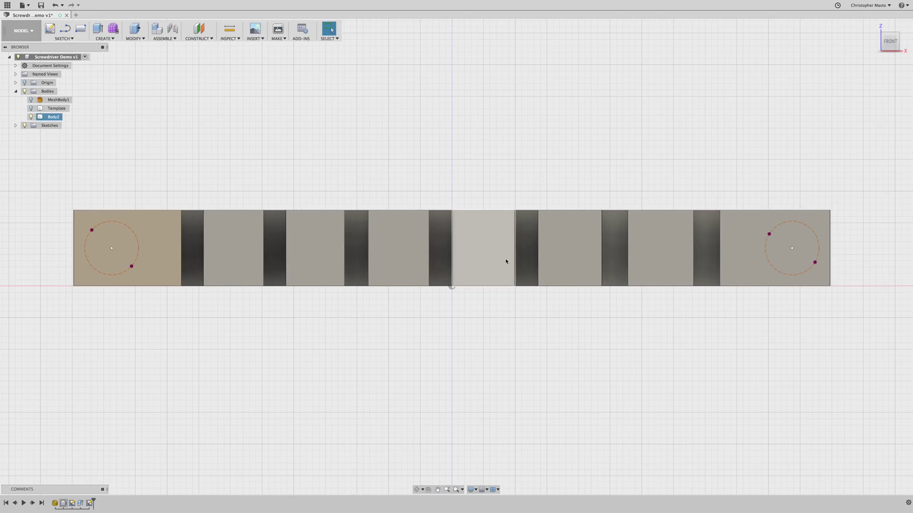
middle_click_drag(493, 256, 105, 142, "shift")
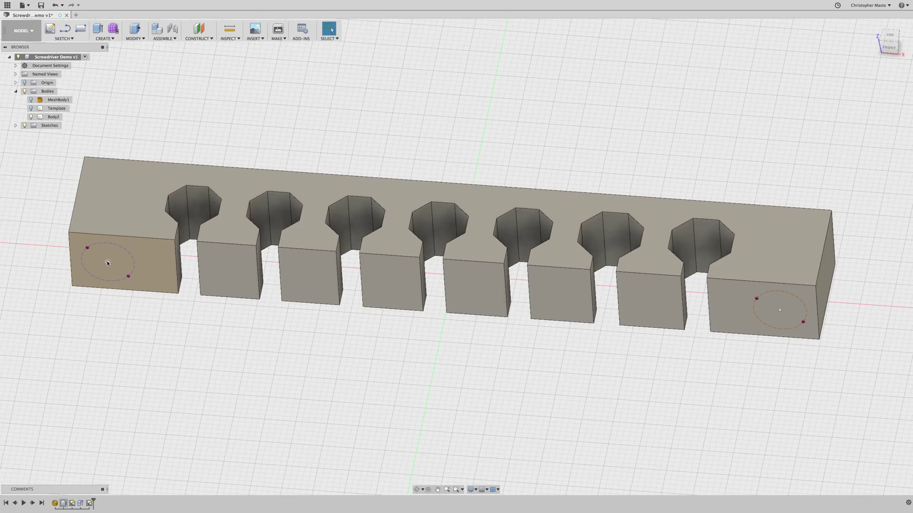
Step: Start a hole feature placed at the left and right circle centres
left_click(111, 39)
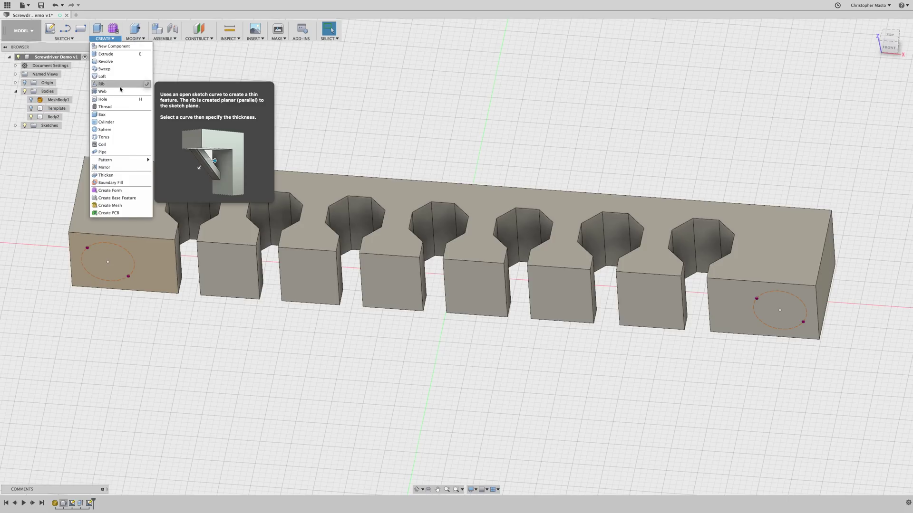
left_click(119, 102)
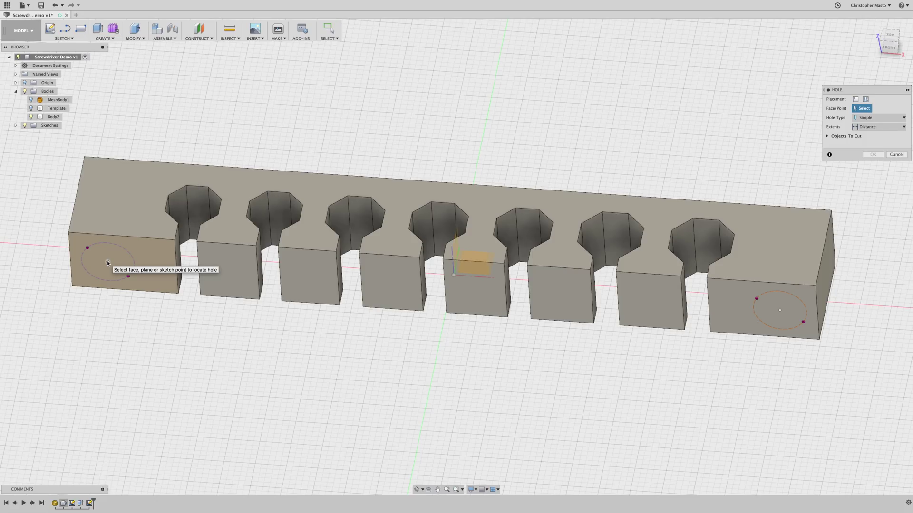
left_click(108, 263)
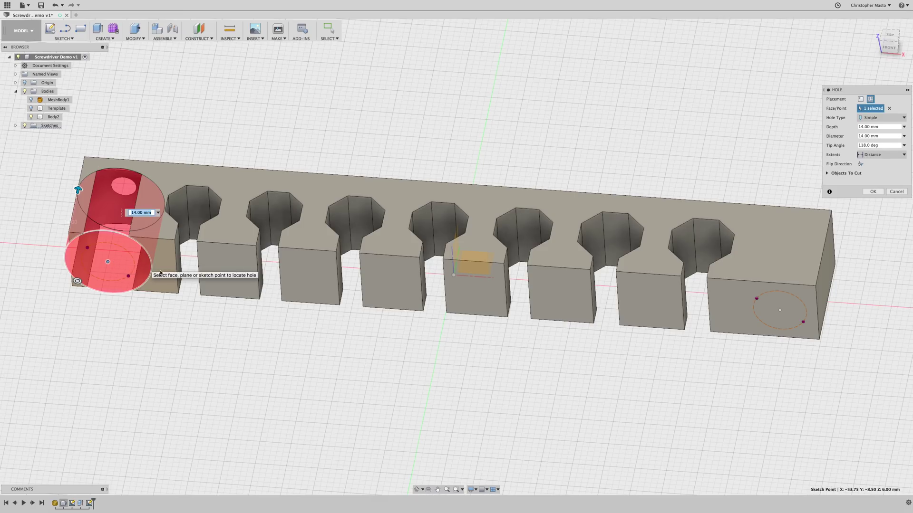
left_click(780, 311)
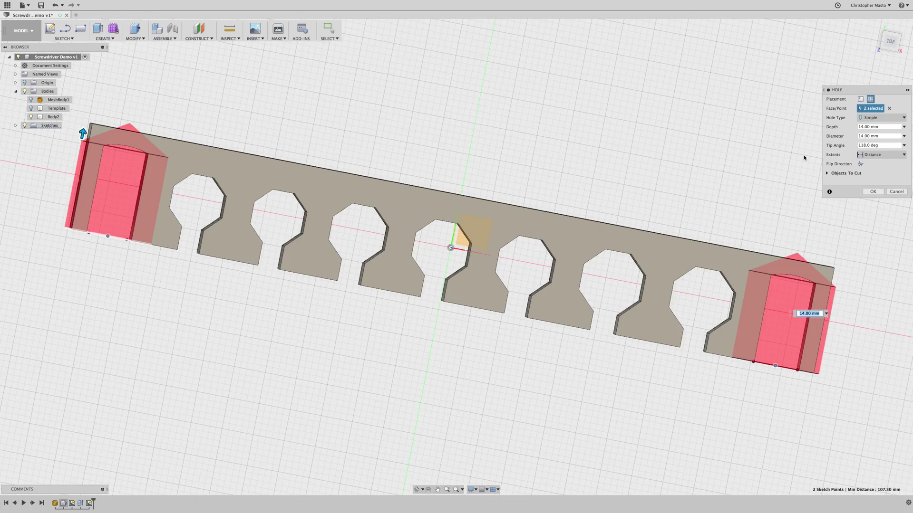
Step: Set both holes to extent All with a 6.3 mm diameter
left_click(877, 155)
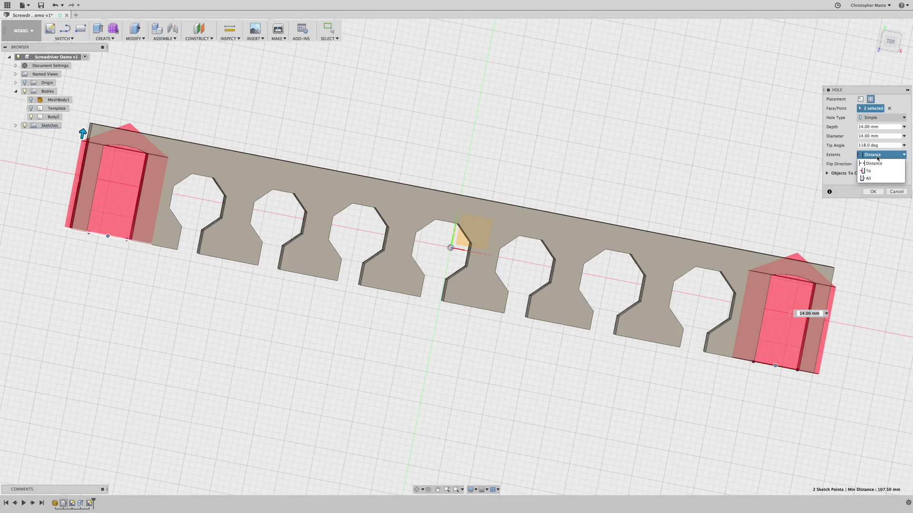
left_click(870, 178)
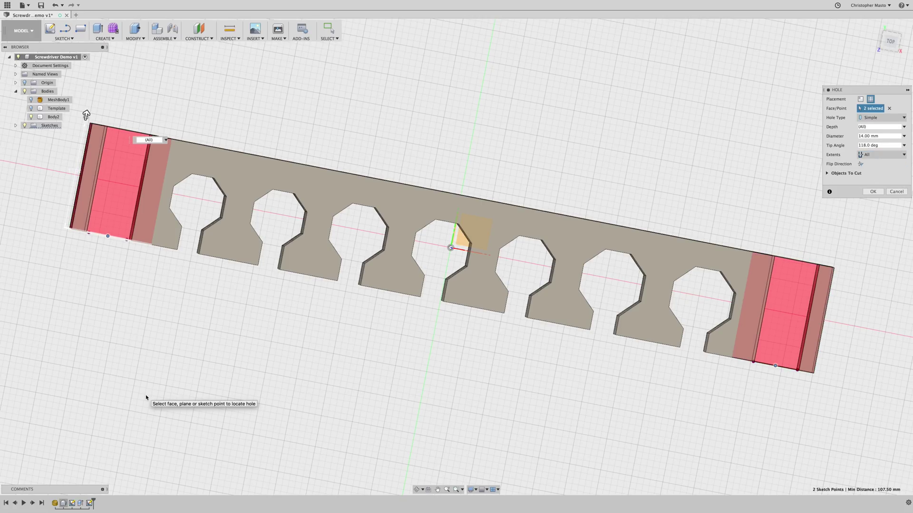
middle_click_drag(740, 381, 739, 370, "shift")
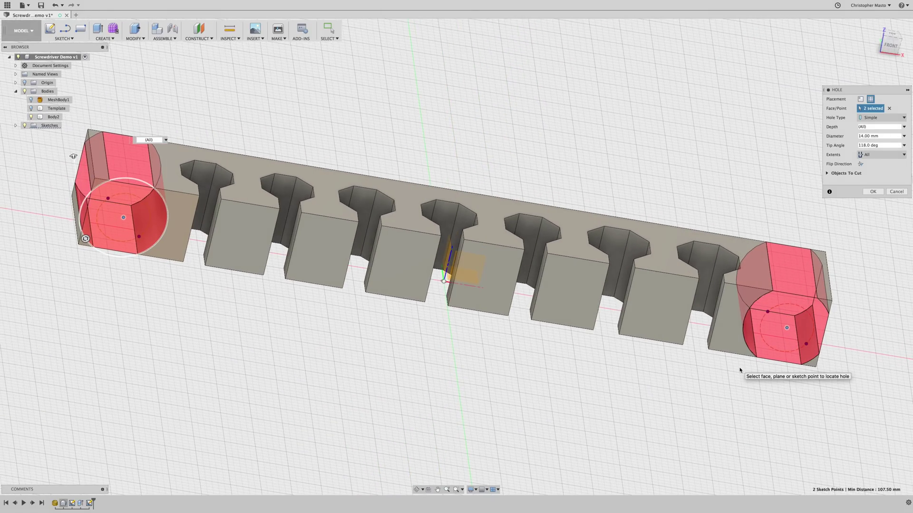
left_click(874, 136)
type("6.3")
key("Tab")
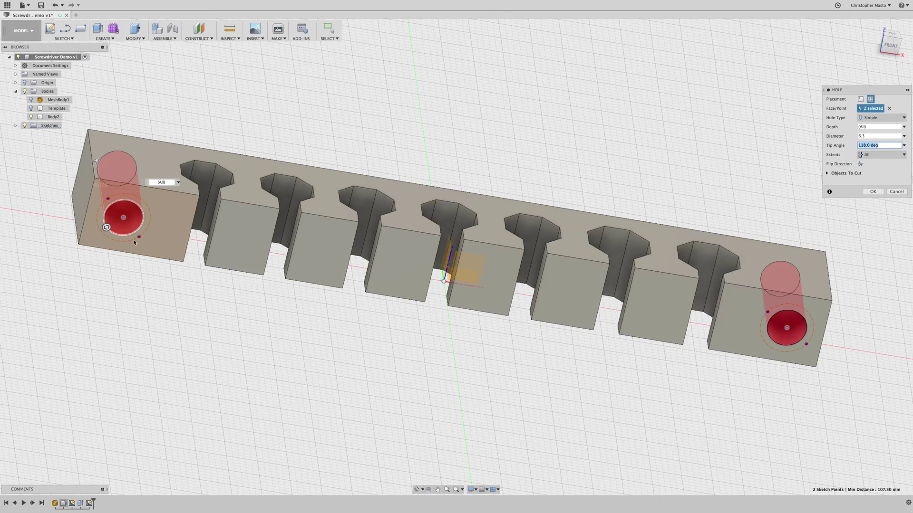
middle_click_drag(121, 189, 121, 202)
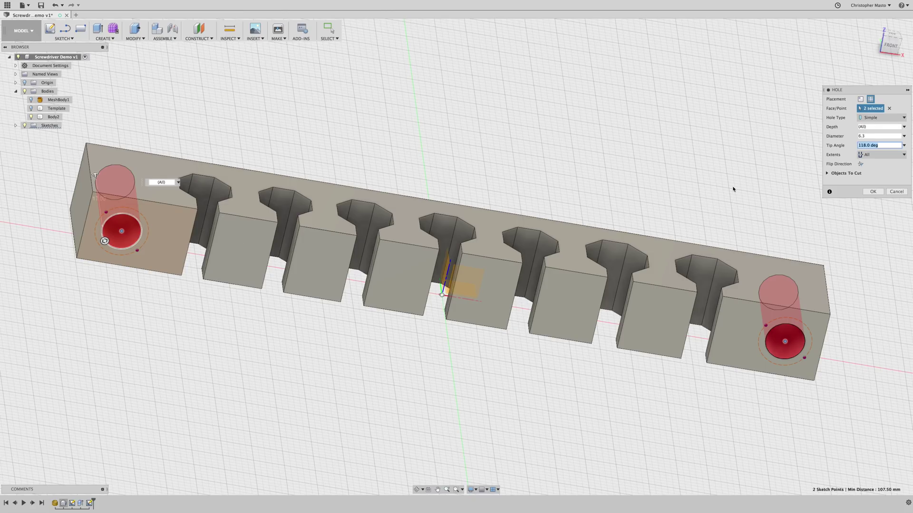
Step: Change the hole type to Counterbore with an 8.5 mm counterbore diameter
left_click(877, 118)
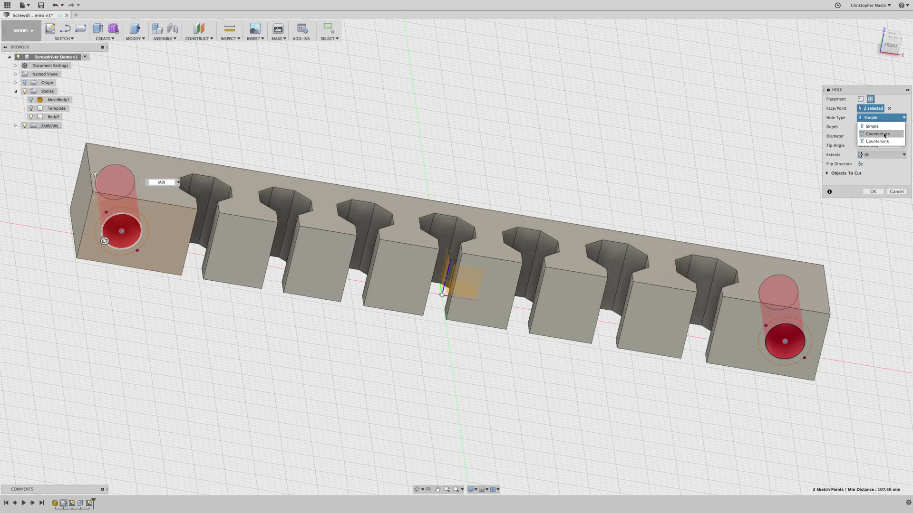
left_click(883, 134)
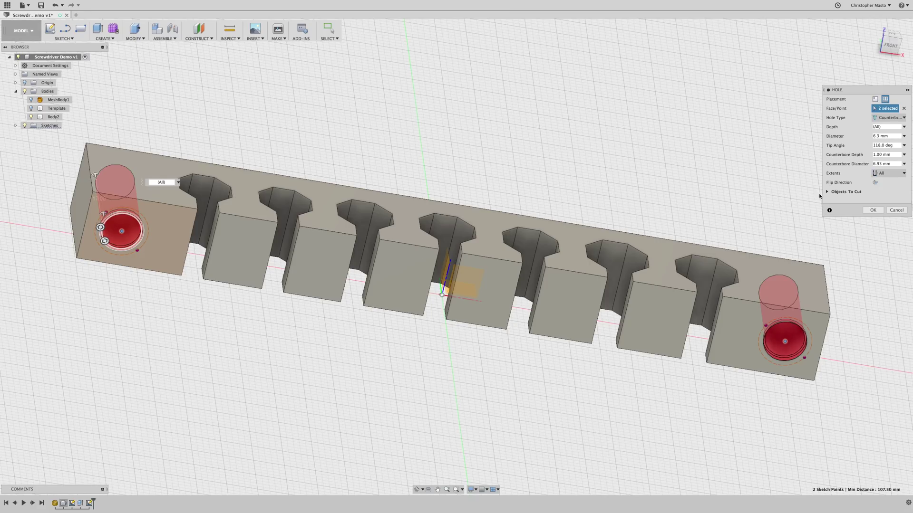
left_click(887, 164)
type("8.5")
key("Tab")
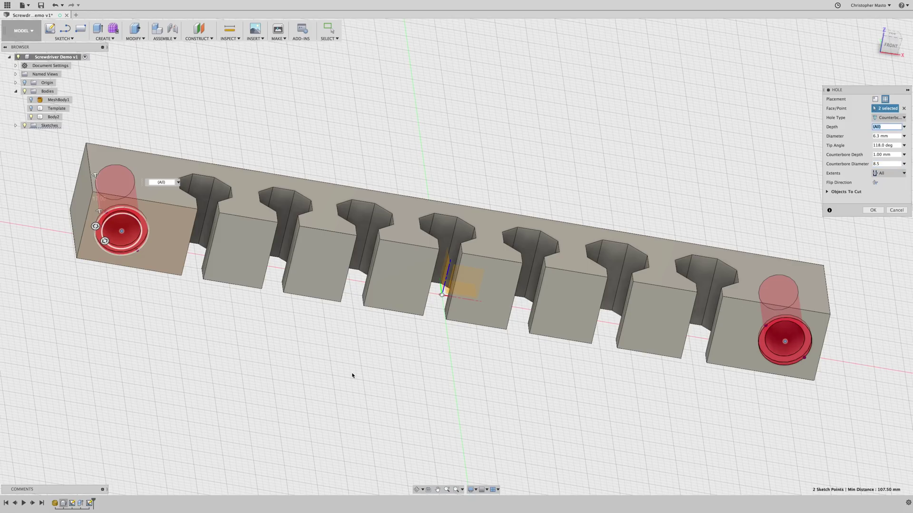
scroll(221, 355, "down", 5, "shift")
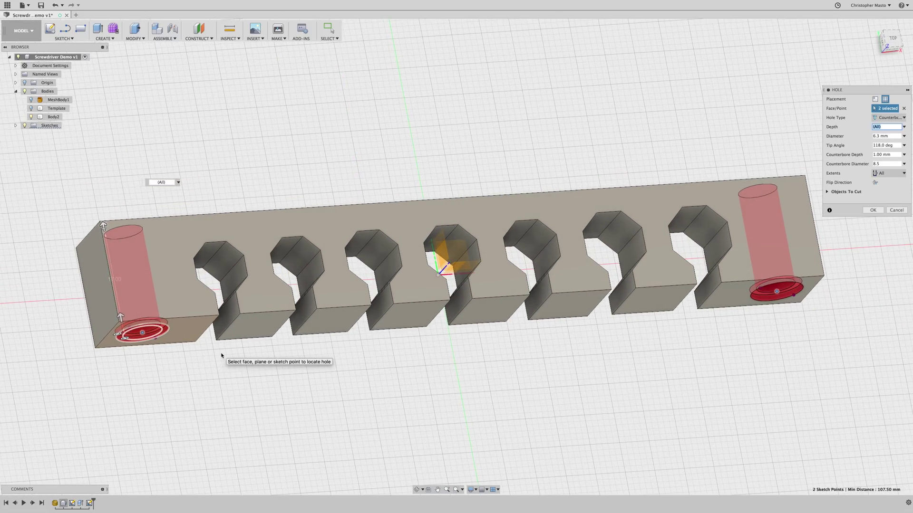
Step: Deepen the counterbores to 2.00 mm and make the Template mesh visible
mouse_move(120, 316)
left_mouse_down()
mouse_move(113, 286)
mouse_move(118, 309)
left_mouse_up()
middle_click_drag(155, 371, 154, 370, "shift")
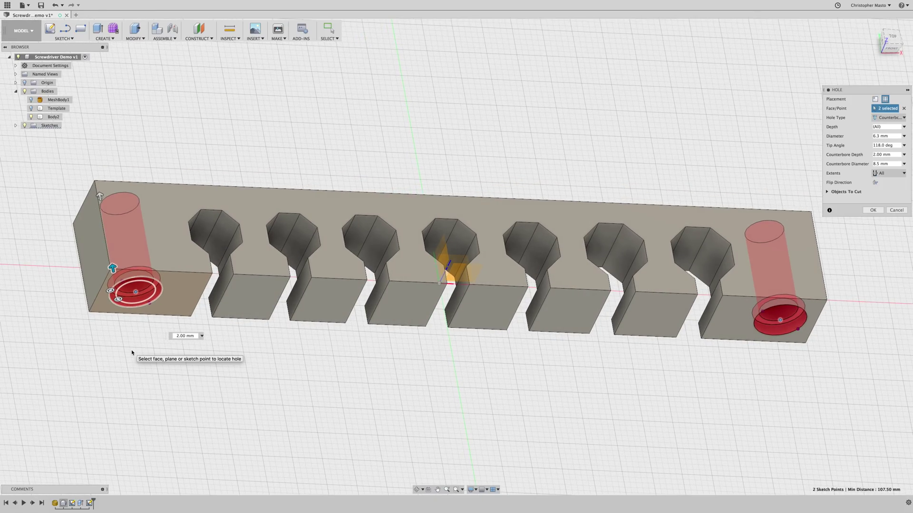
left_click(30, 108)
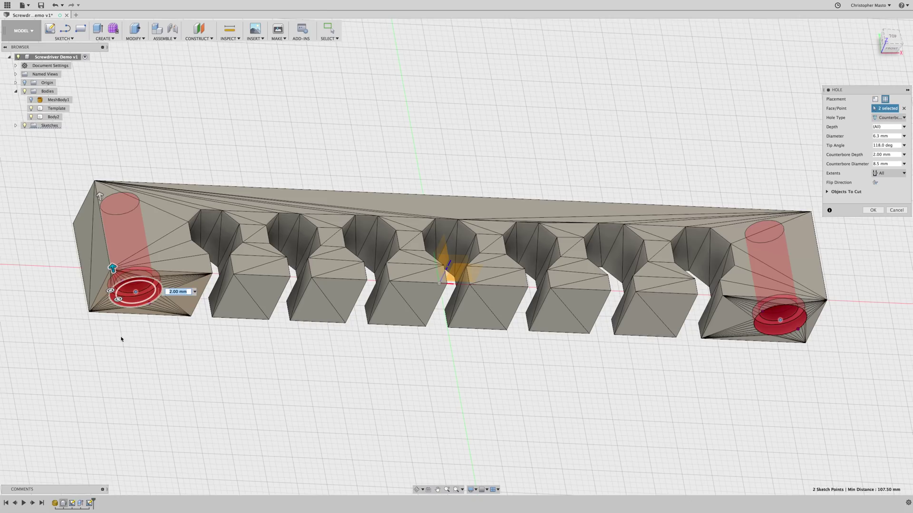
Step: Inspect the left end hole against the template mesh from above and through the end block
scroll(123, 342, "down", 5, "shift")
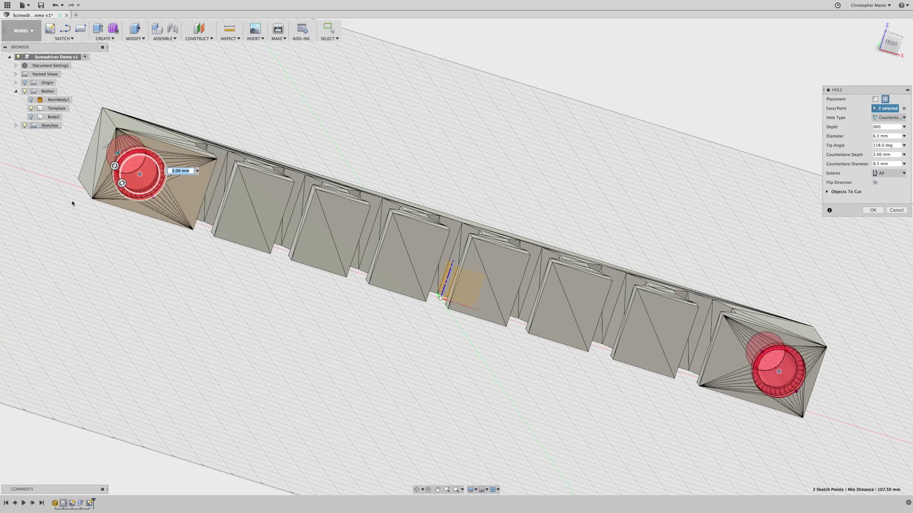
scroll(73, 203, "up", 3)
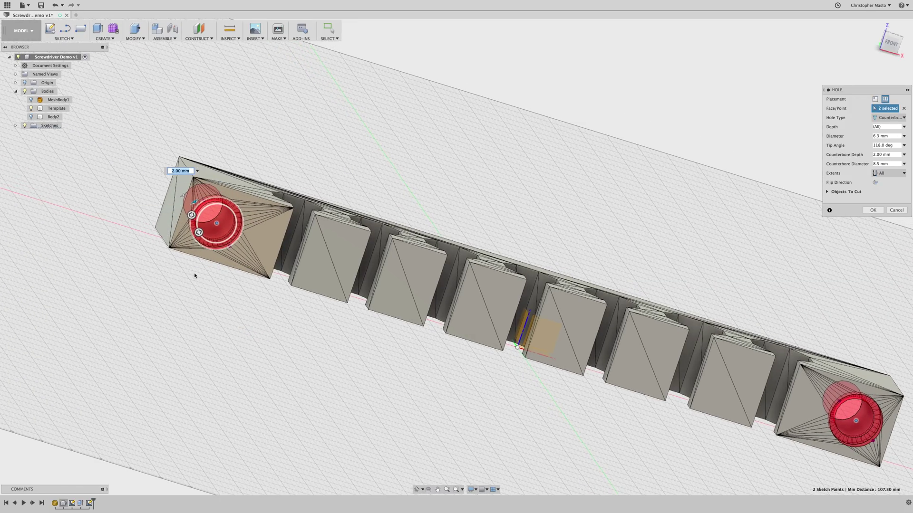
scroll(194, 276, "up", 5)
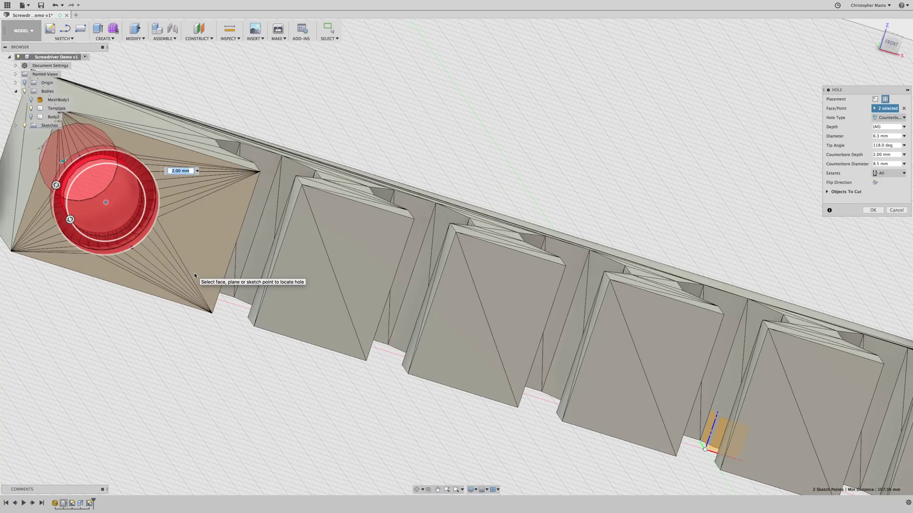
scroll(194, 275, "up", 5)
middle_click_drag(238, 334, 258, 311, "shift")
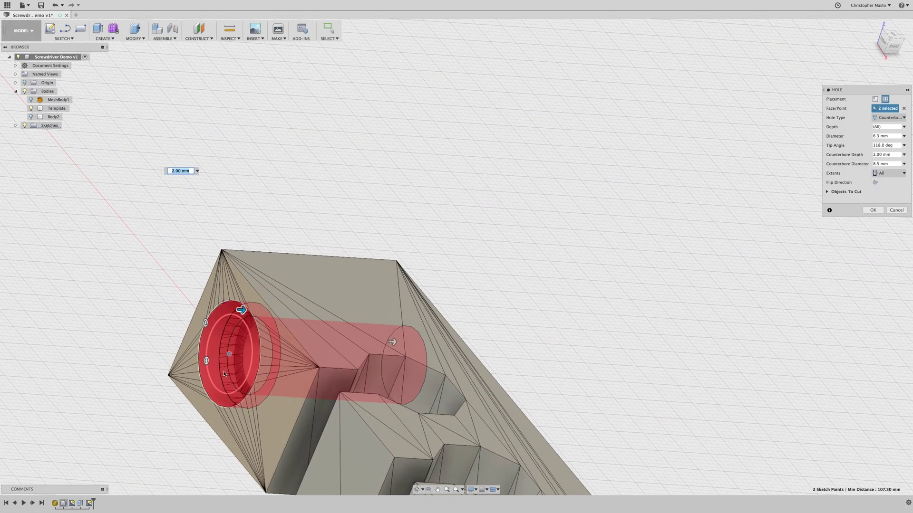
middle_click_drag(232, 337, 229, 338, "shift")
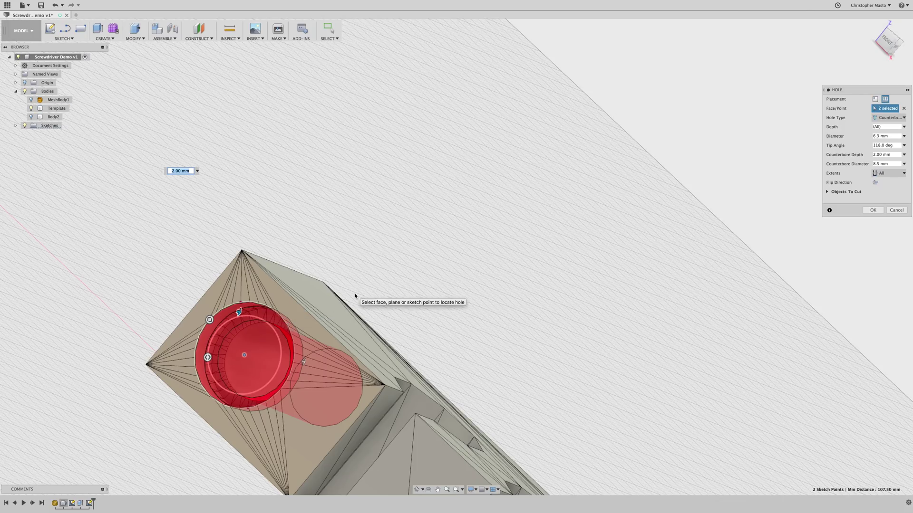
scroll(355, 296, "down", 5)
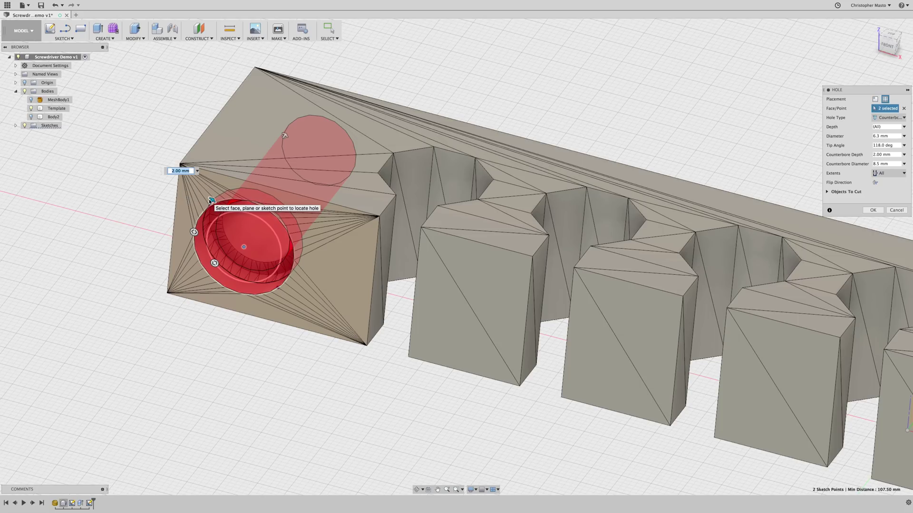
Step: Set the counterbore depth to 3.50 mm, hide the Template mesh, and view the bar from the top
mouse_move(211, 201)
left_mouse_down()
mouse_move(224, 162)
mouse_move(235, 165)
mouse_move(206, 210)
left_mouse_up()
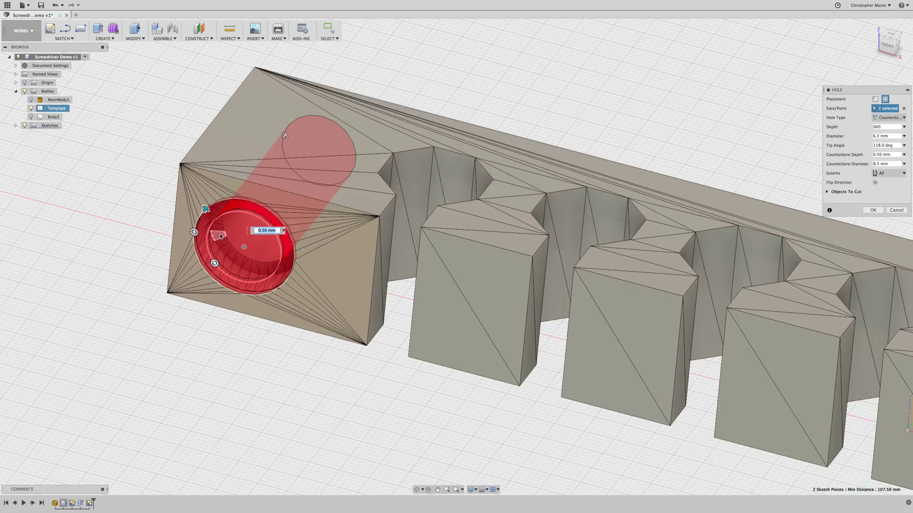
left_click_drag(219, 233, 214, 211)
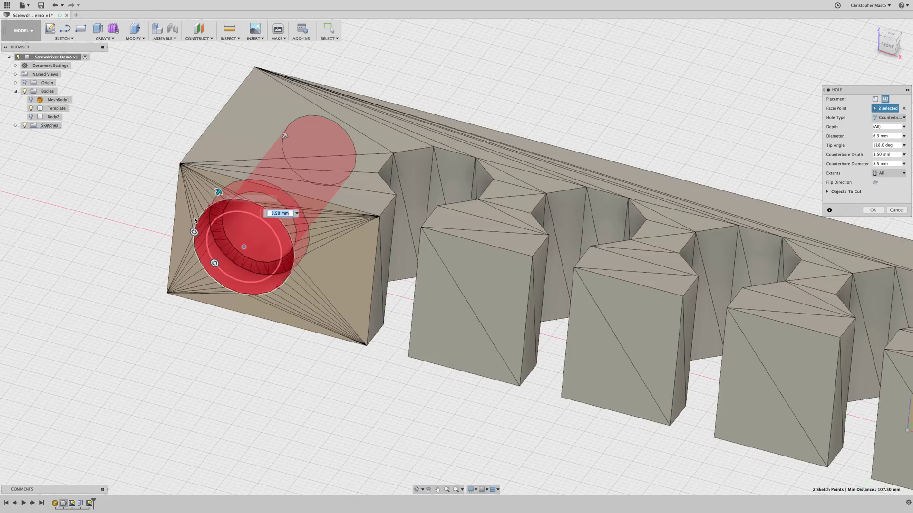
left_click(32, 109)
left_click(31, 117)
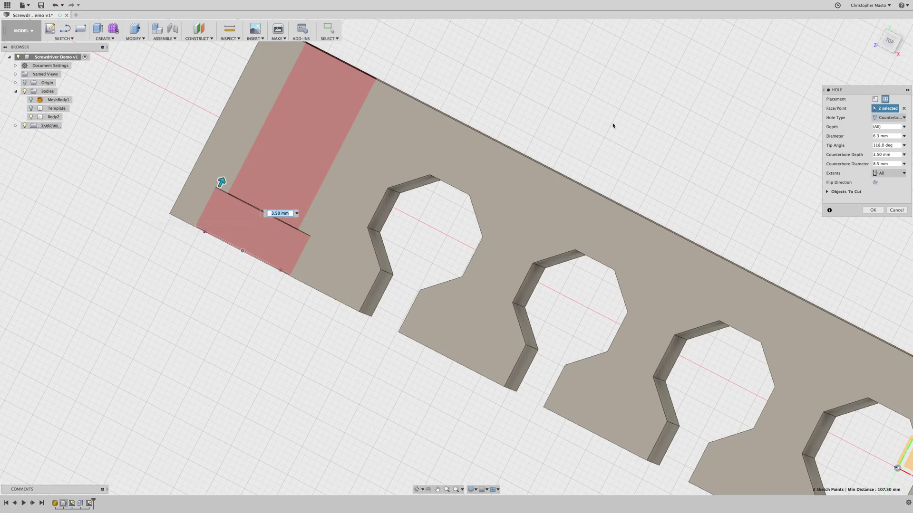
left_click(889, 42)
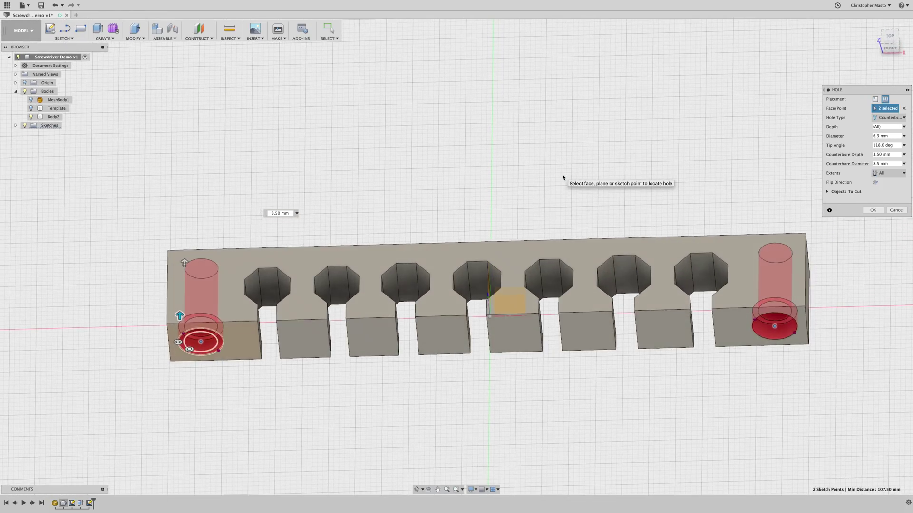
Step: Create the 8.5 mm, 3.50 mm-deep counterbored holes at both ends and inspect them
left_click(872, 210)
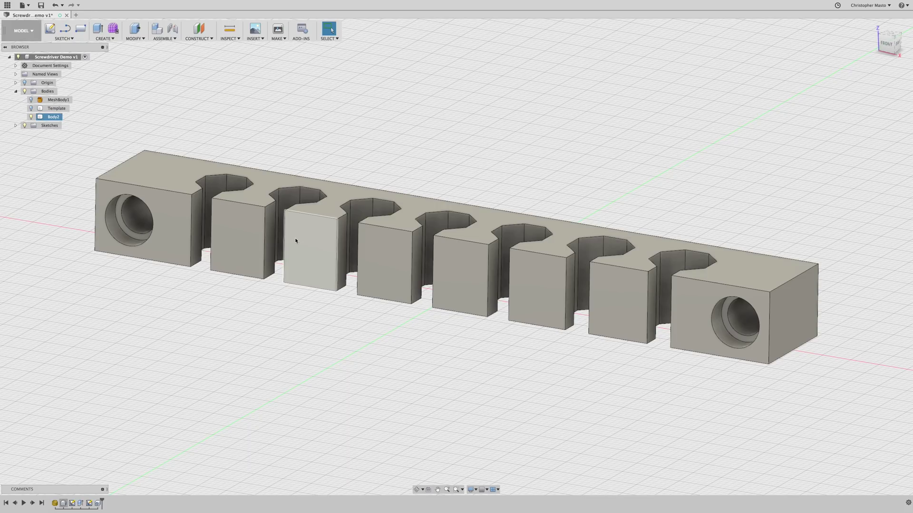
middle_click_drag(295, 238, 290, 286, "shift")
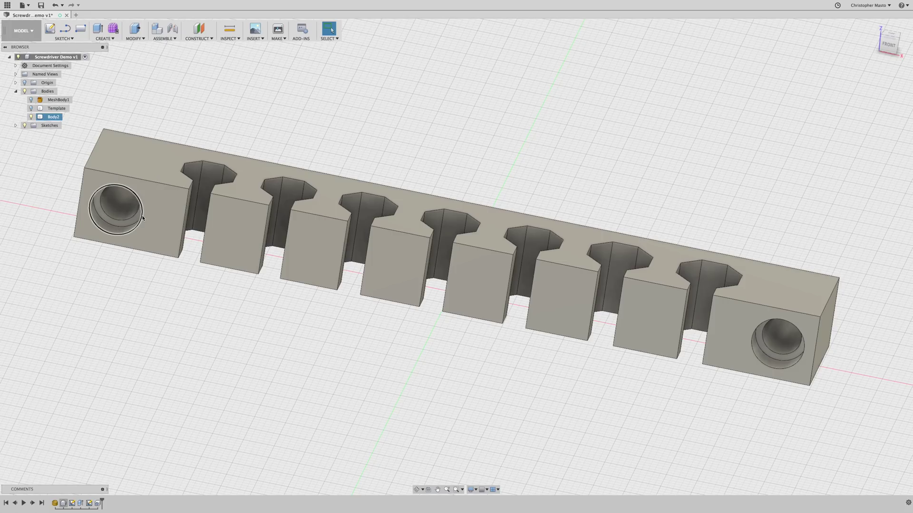
left_click(210, 329)
middle_click_drag(311, 316, 310, 319, "shift")
left_click(464, 252)
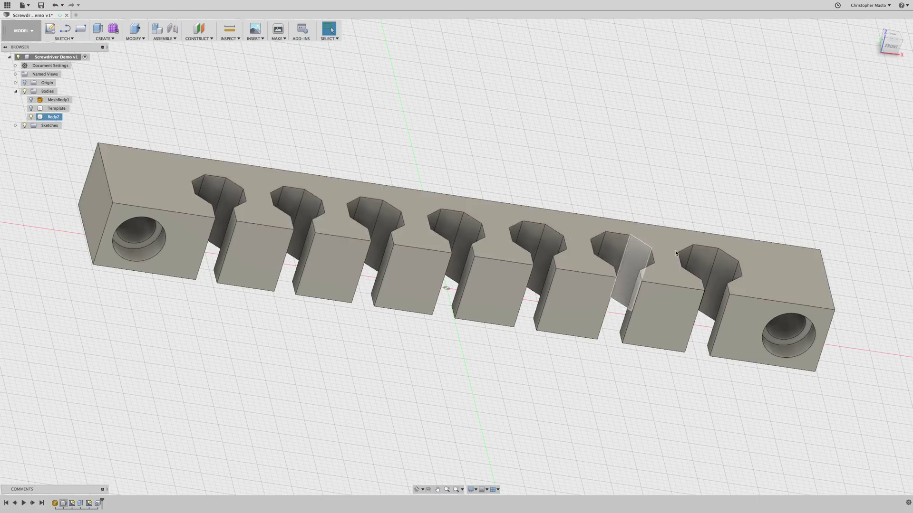
left_click(188, 363)
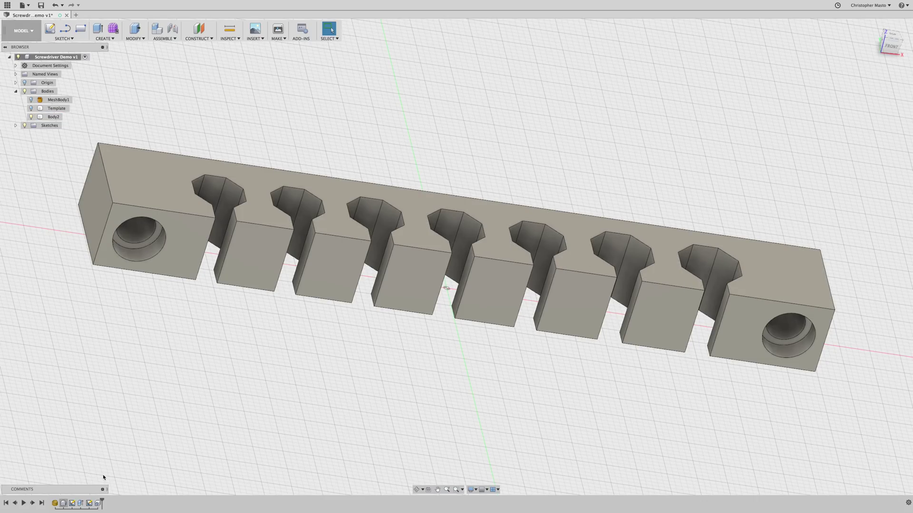
right_click(98, 503)
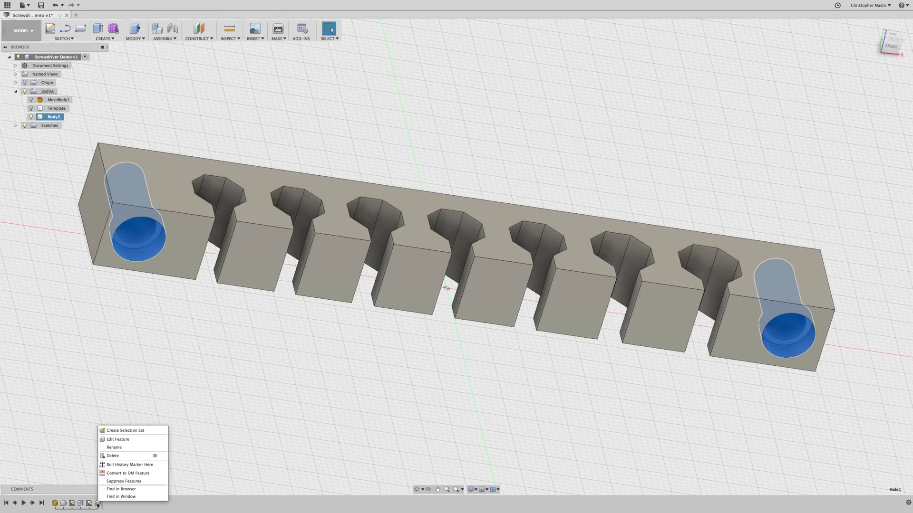
left_click(118, 439)
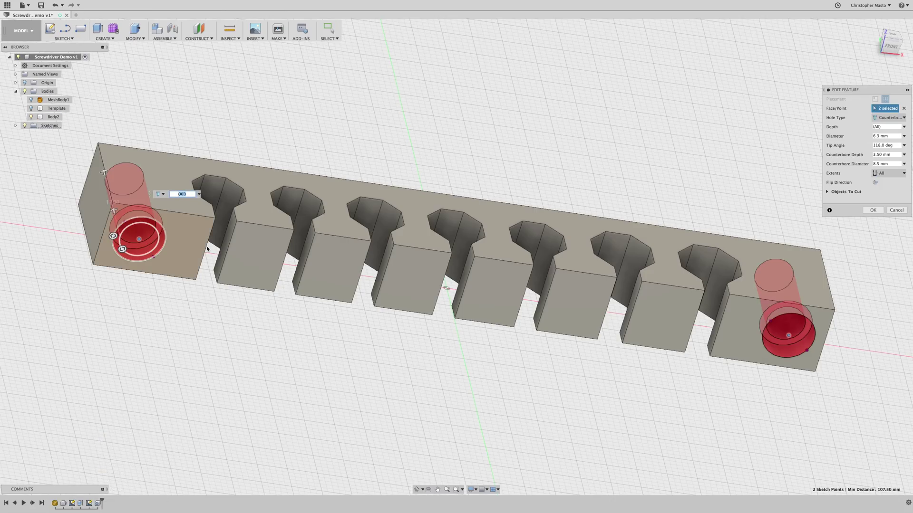
left_click(879, 136)
key("Tab")
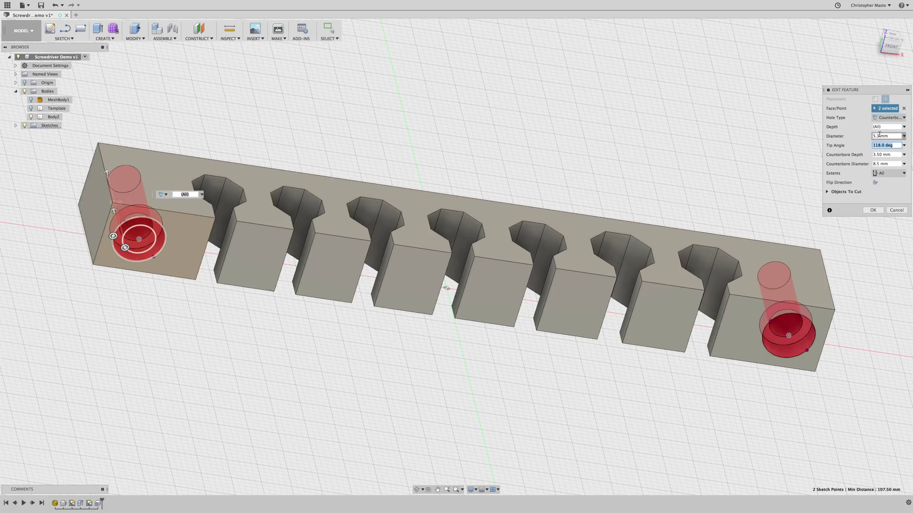
left_click(897, 210)
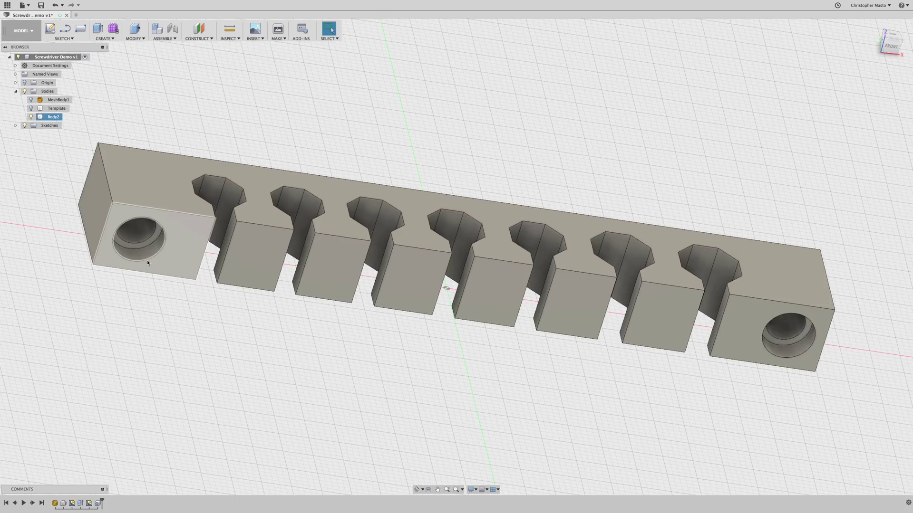
Step: Return the finished wall mount to the Home view and clear the Body2 selection
scroll(187, 244, "down", 10, "shift")
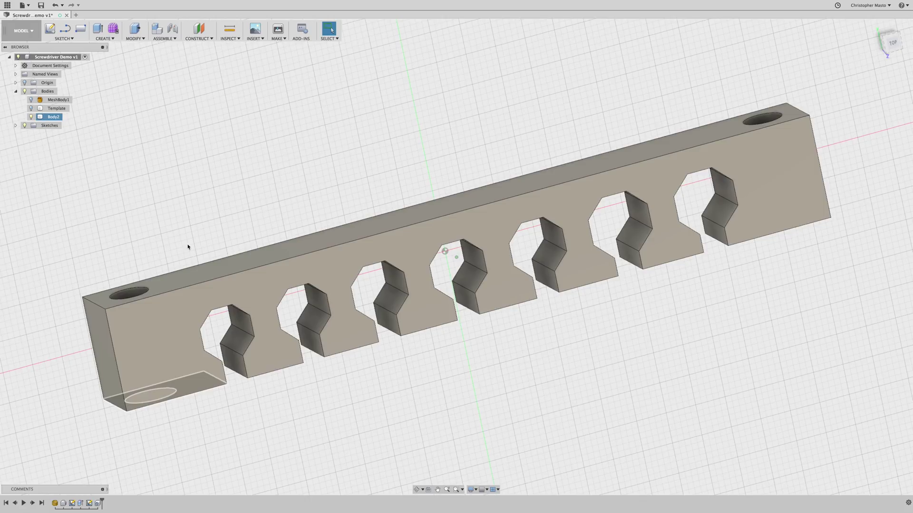
scroll(188, 246, "down", 8, "shift")
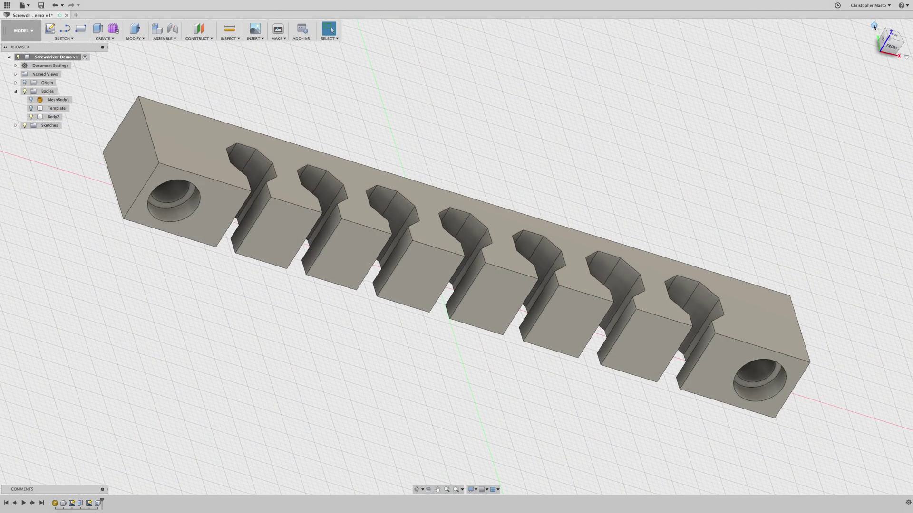
left_click(873, 26)
key("Escape")
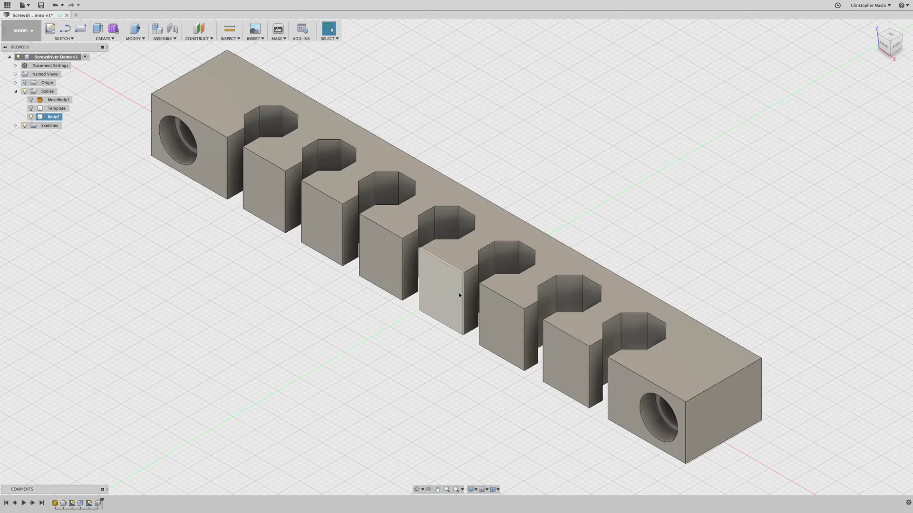